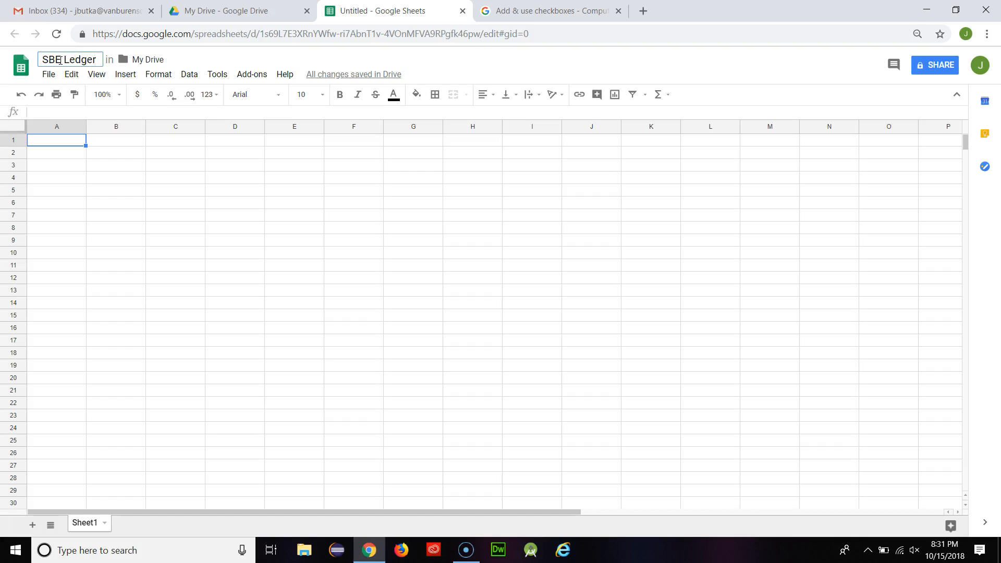
# - Complete the spreadsheet's title as "SBE Ledger BHS"
pyautogui.write('BHS')
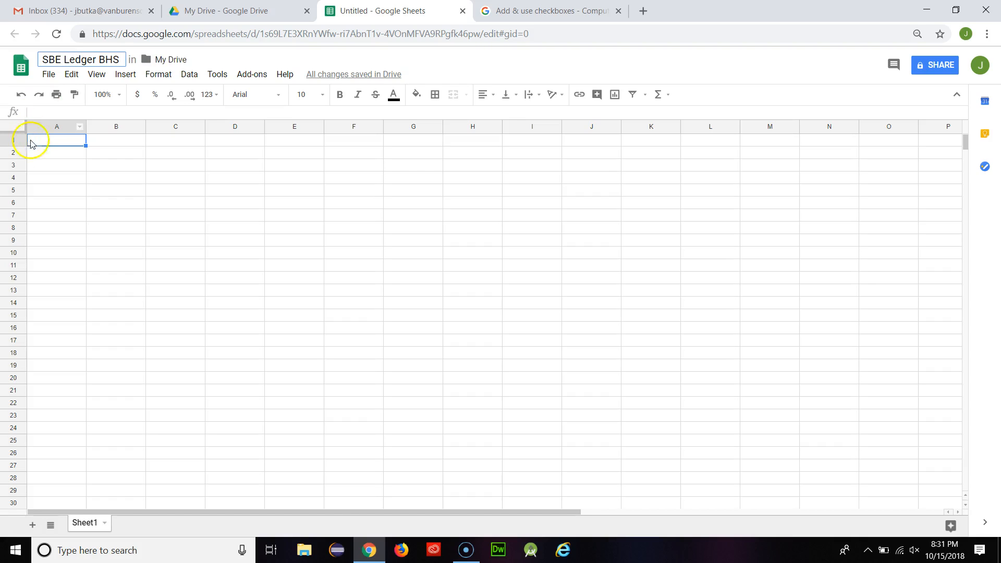
pyautogui.click(60, 151)
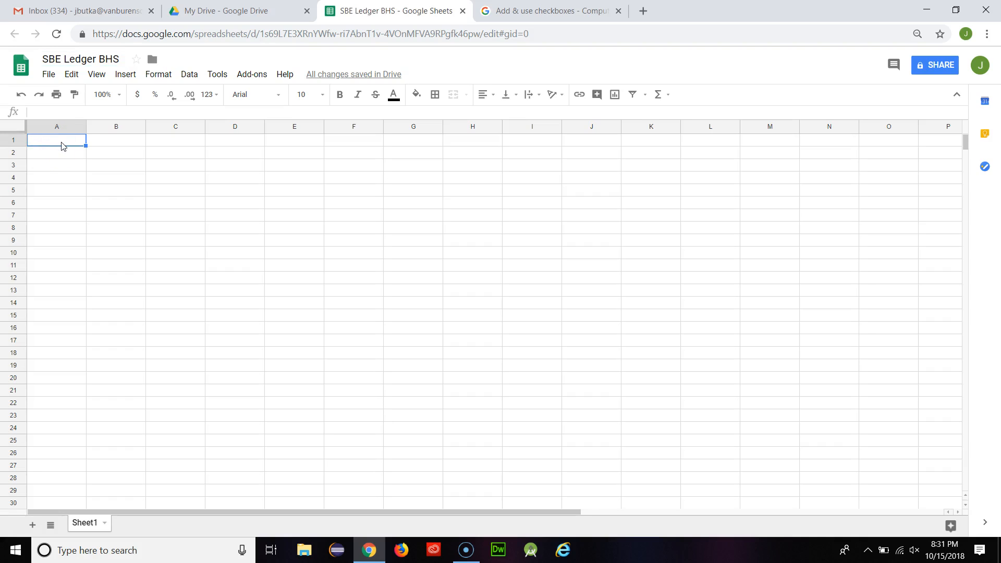
# - Enter the column headers "Reciept #" in cell A1 and "Check #" in cell B1
pyautogui.write('Reciept')
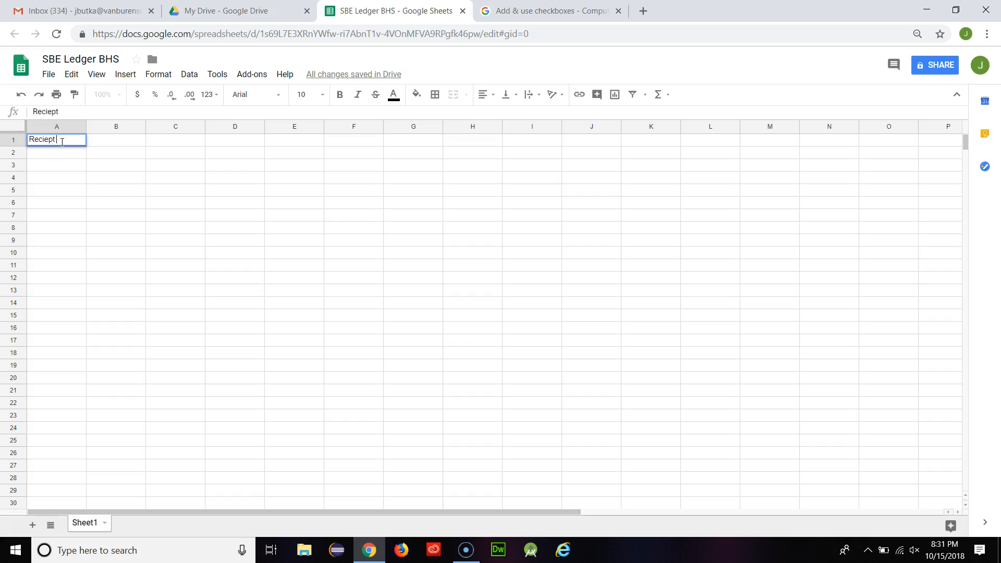
pyautogui.write(' #')
pyautogui.press('Tab')
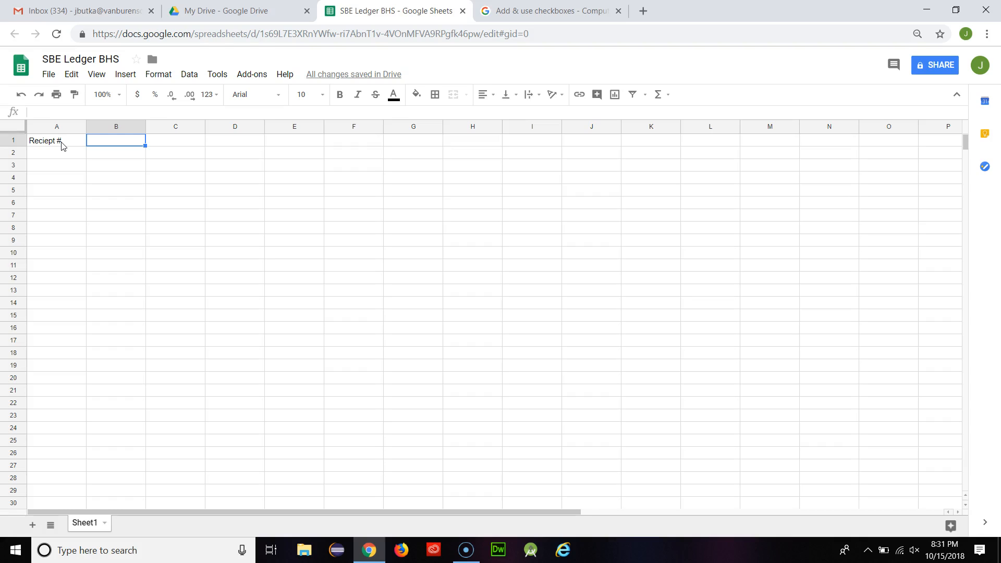
pyautogui.write('Chec')
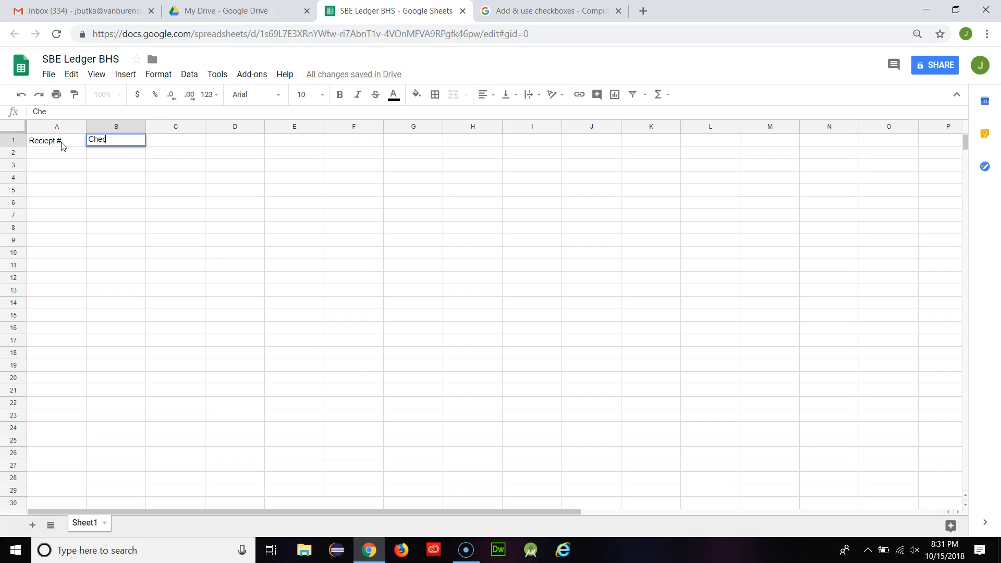
pyautogui.write('k #')
pyautogui.press('Tab')
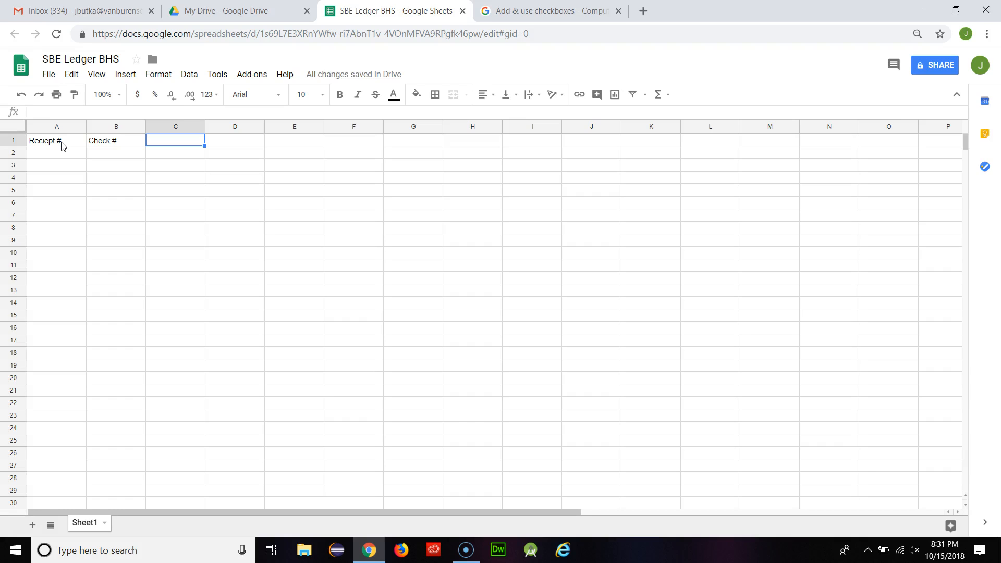
# - Enter the header "For whom recieved" in cell C1, correcting any misspelling of "whom"
pyautogui.write('For')
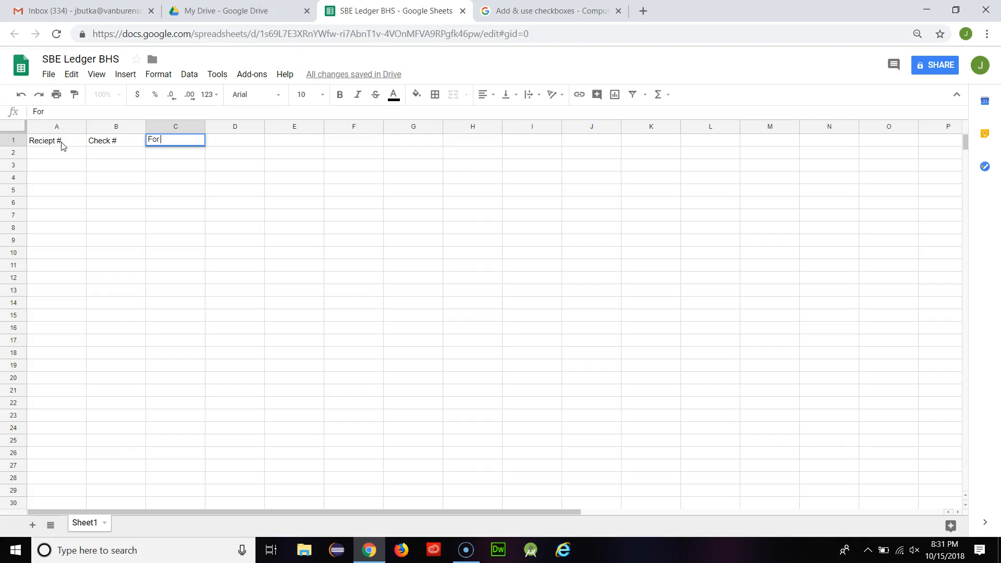
pyautogui.write(' whim recieved')
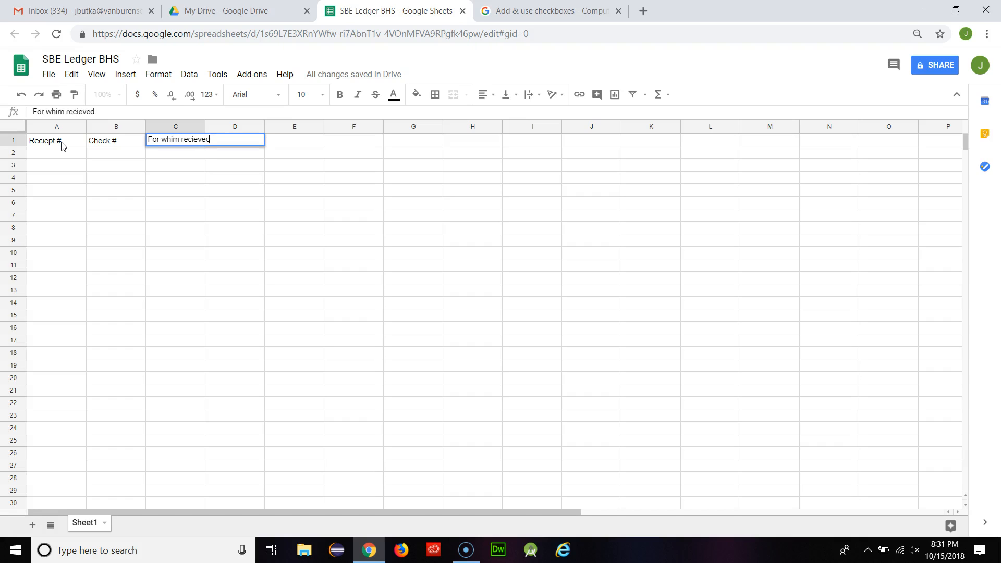
pyautogui.click(61, 146)
pyautogui.press('Right')
pyautogui.press('Right')
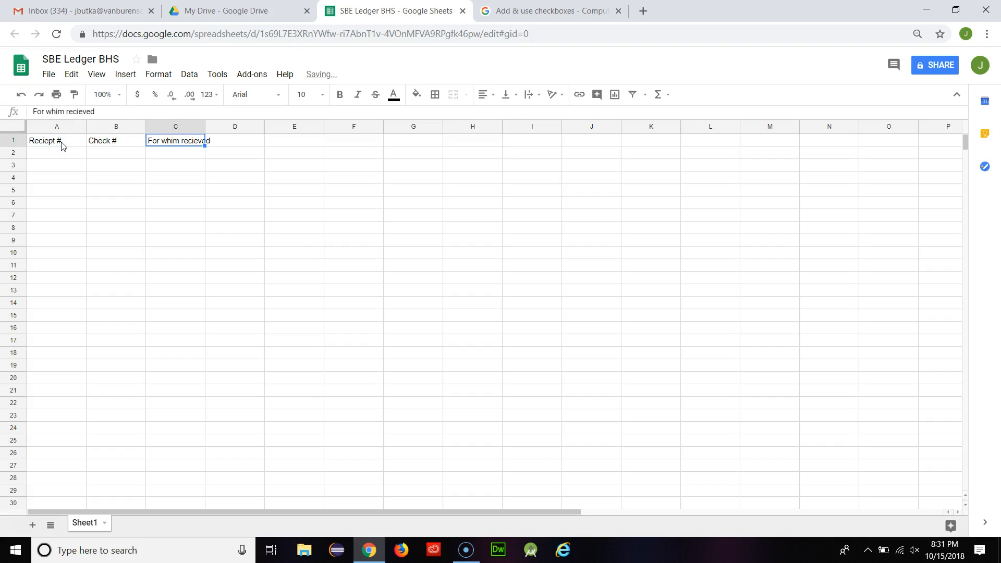
pyautogui.doubleClick(175, 145)
pyautogui.click(175, 140)
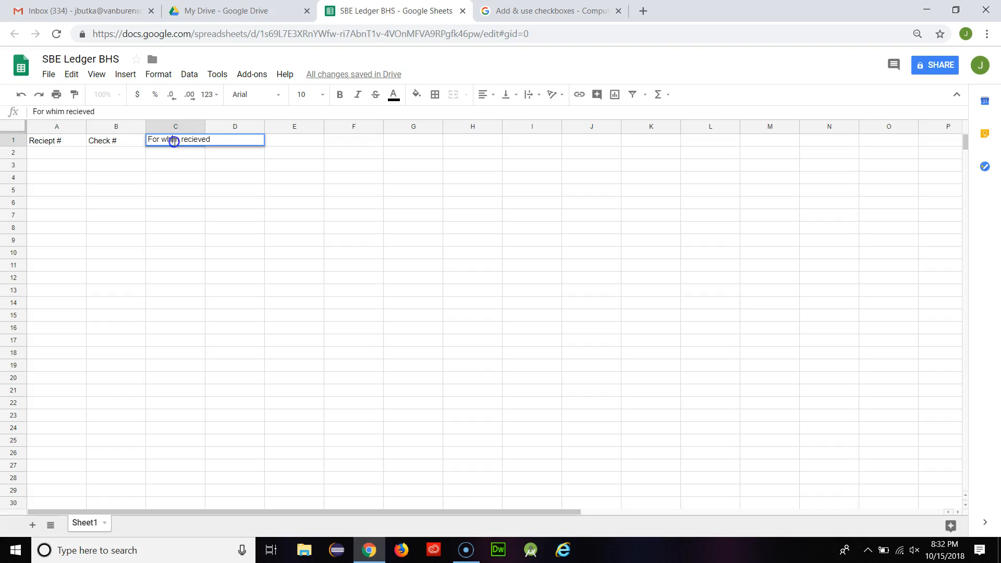
pyautogui.press('BackSpace')
pyautogui.write('o')
pyautogui.press('BackSpace')
pyautogui.write('m')
# - Add "To whom paid" below the existing text within cell C1, separated by a blank line
pyautogui.press('Right')
pyautogui.press('Right')
pyautogui.press('Right')
pyautogui.press('Right')
pyautogui.hotkey('ctrl', 'Return')
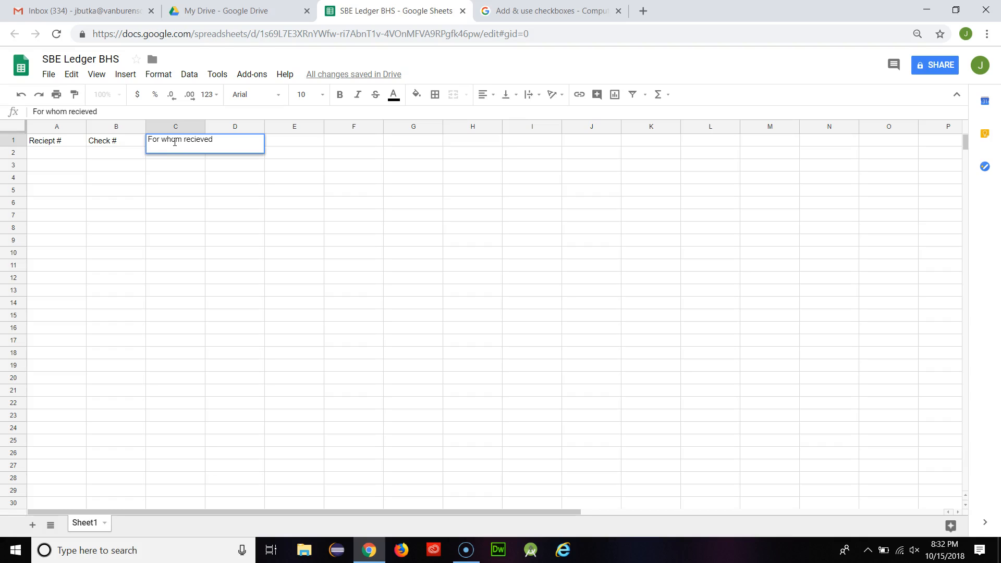
pyautogui.hotkey('ctrl', 'Return')
pyautogui.write('To')
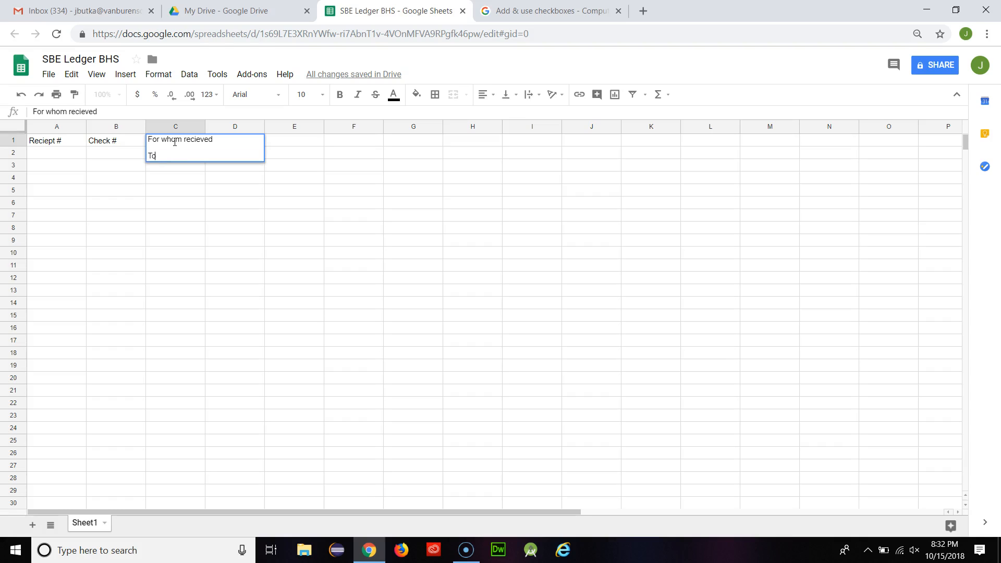
pyautogui.write(' whom paid')
# - Commit the two-part header in C1 and fit column C's width to its text
pyautogui.doubleClick(206, 129)
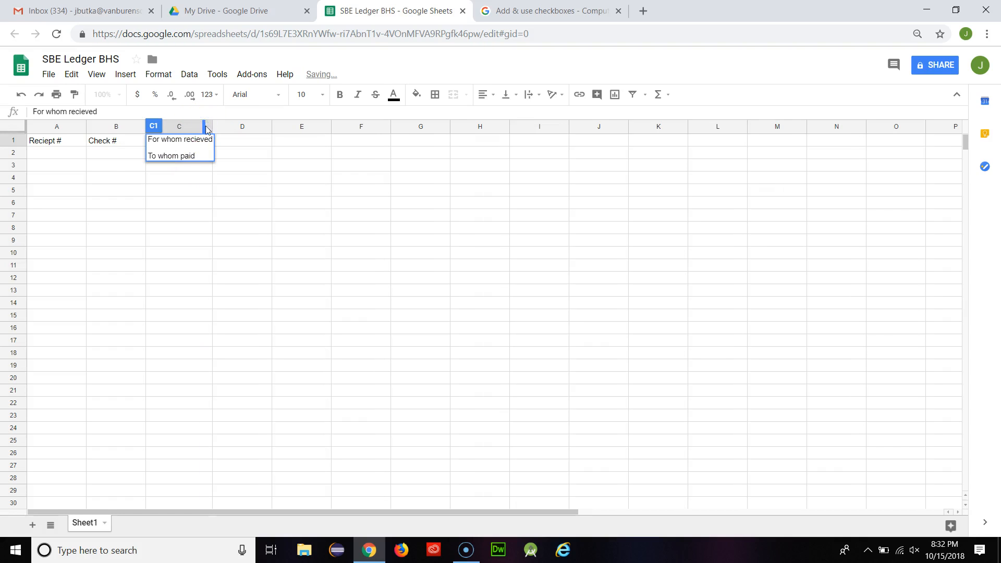
pyautogui.click(233, 139)
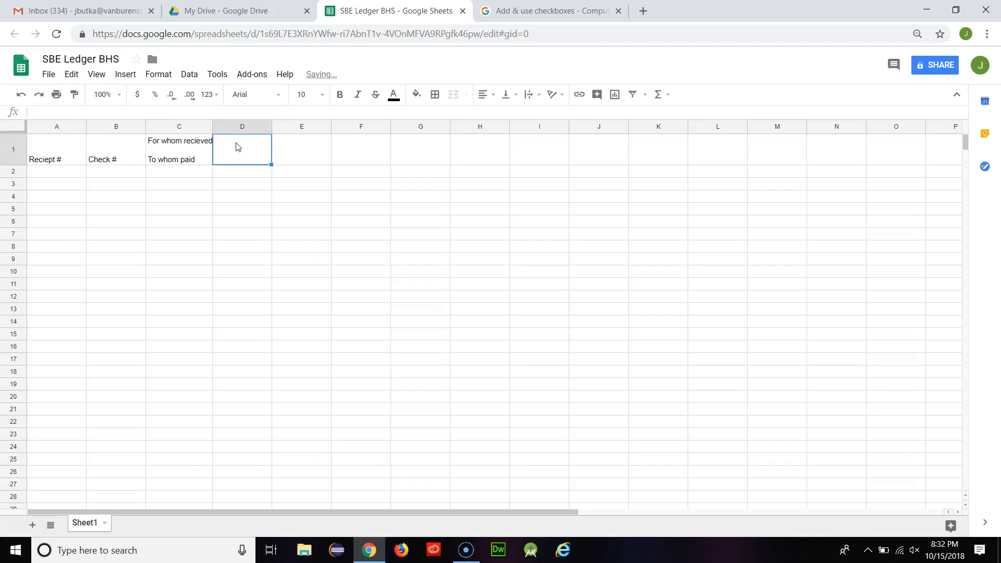
pyautogui.moveTo(210, 128); pyautogui.dragTo(215, 128)
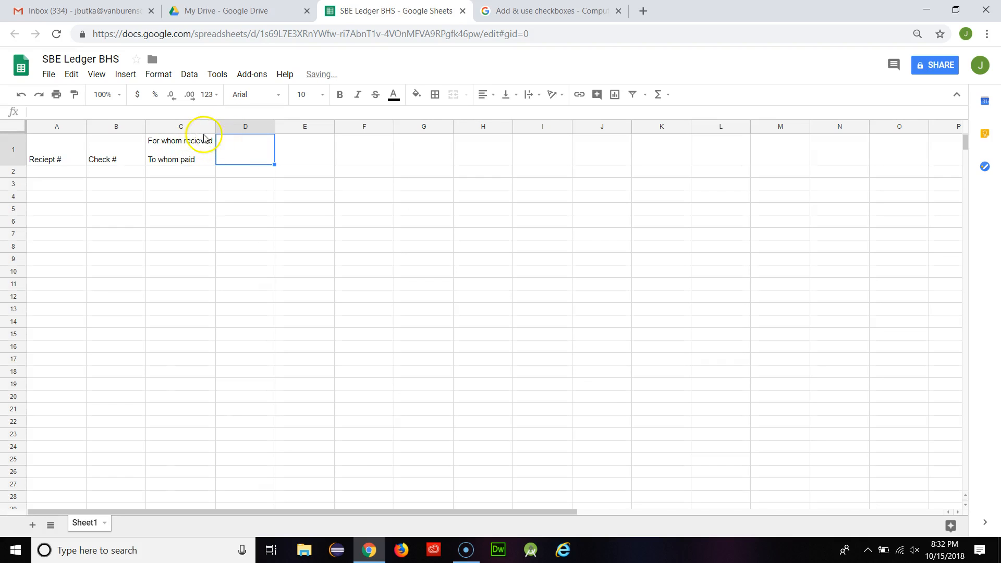
pyautogui.moveTo(215, 128); pyautogui.dragTo(201, 128)
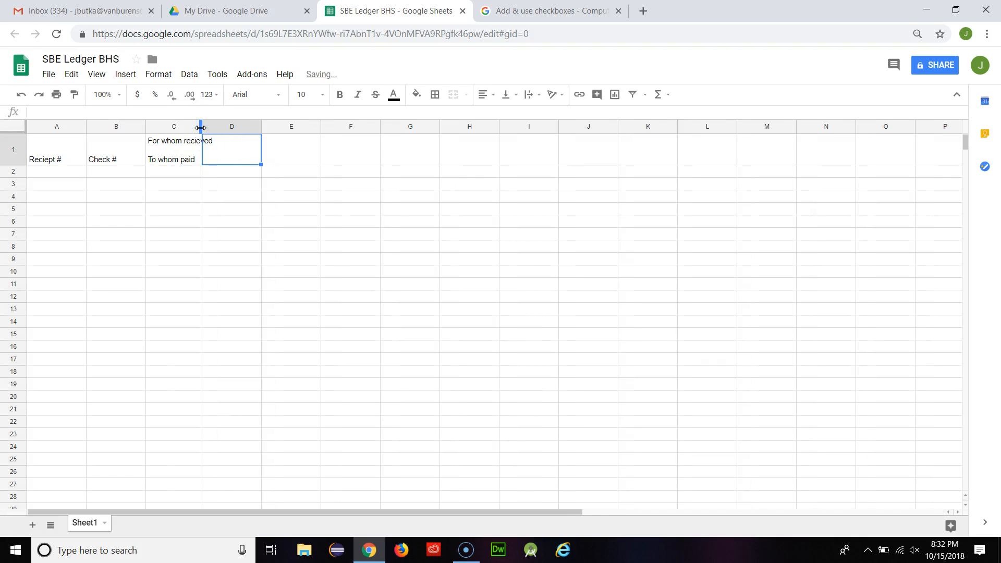
pyautogui.doubleClick(201, 128)
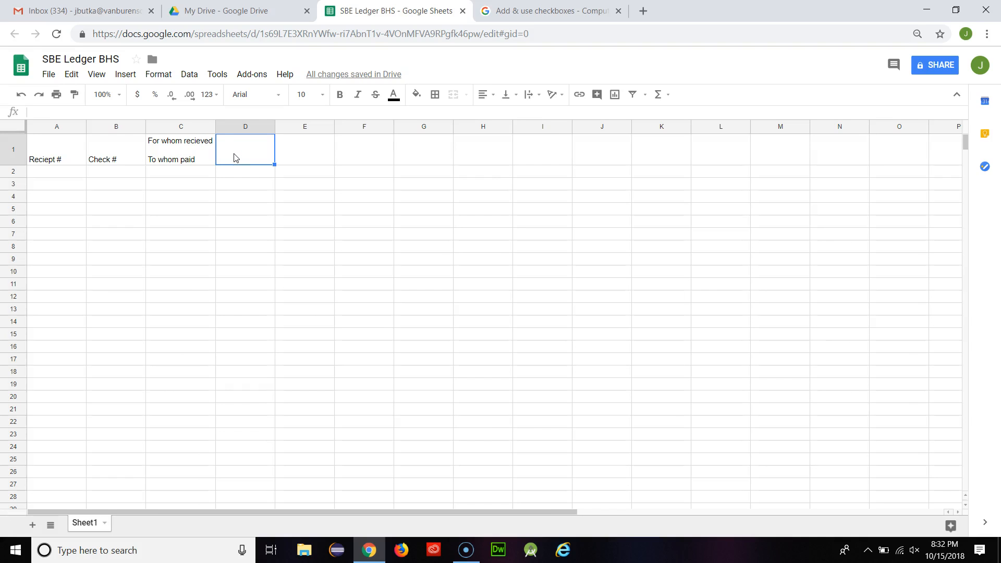
# - Enter the headers "For what purpose", "Reciepts" and "Disbursements" in cells D1 to F1
pyautogui.write('For what purpose')
pyautogui.press('Tab')
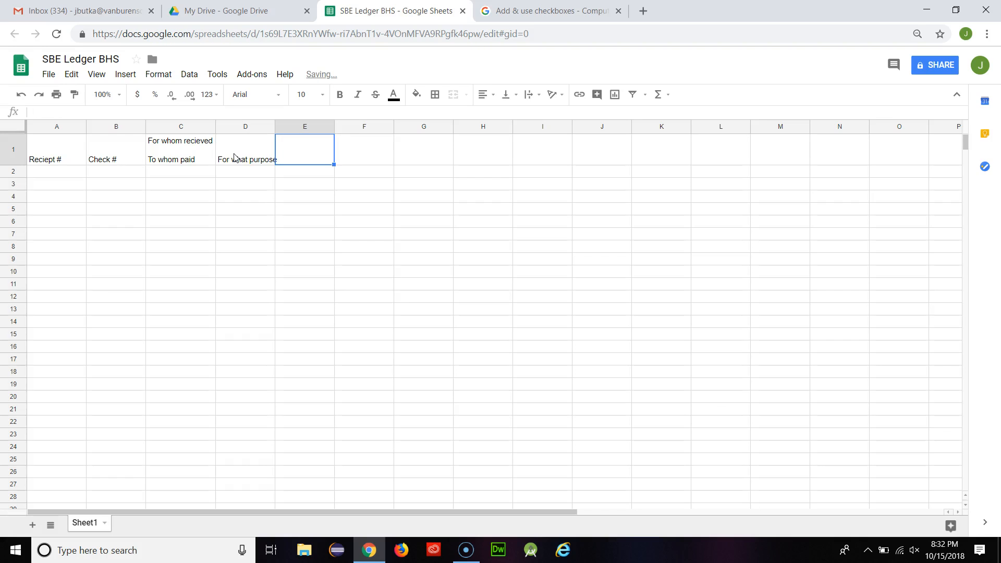
pyautogui.write('Reciepts')
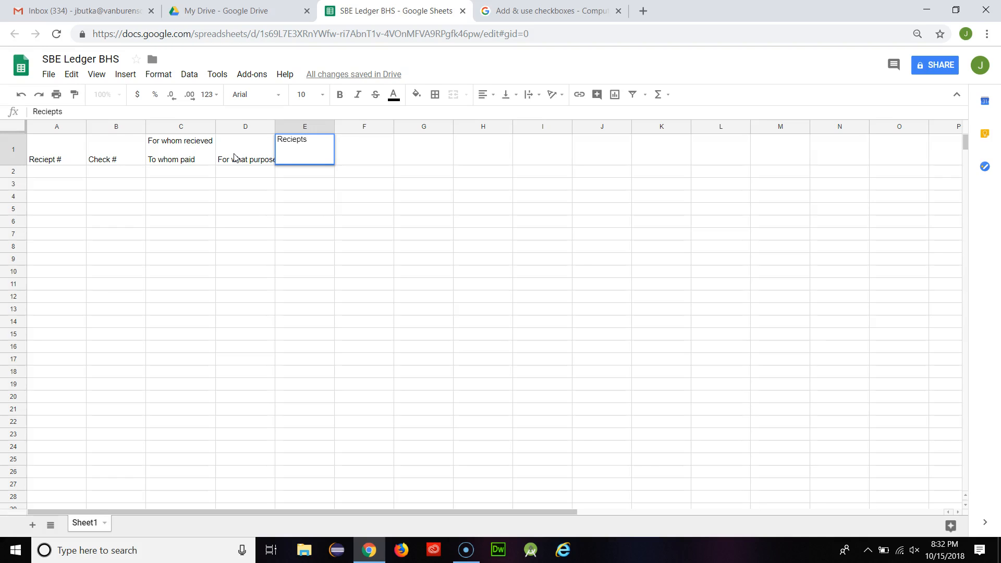
pyautogui.press('Tab')
pyautogui.write('Disb')
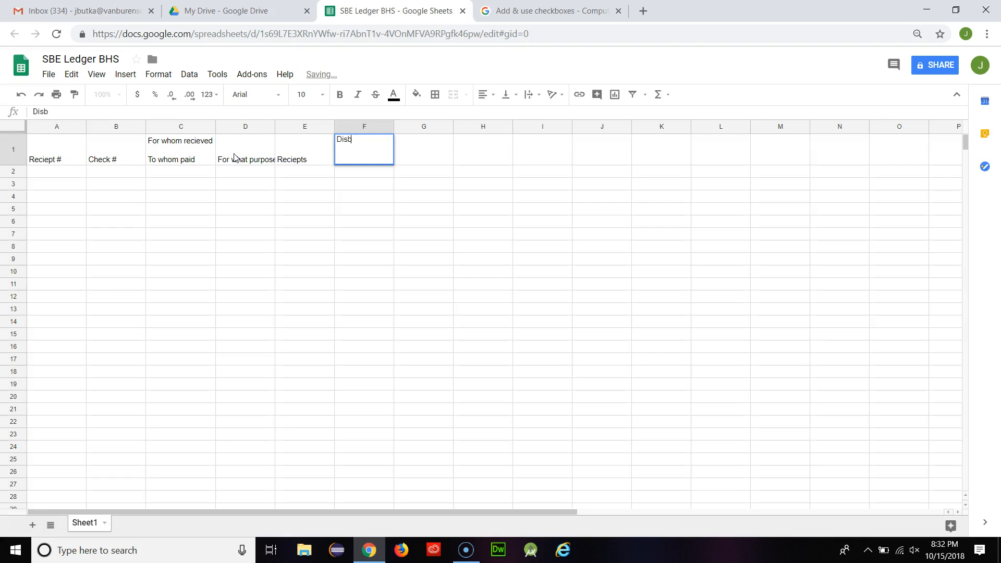
pyautogui.write('ursements')
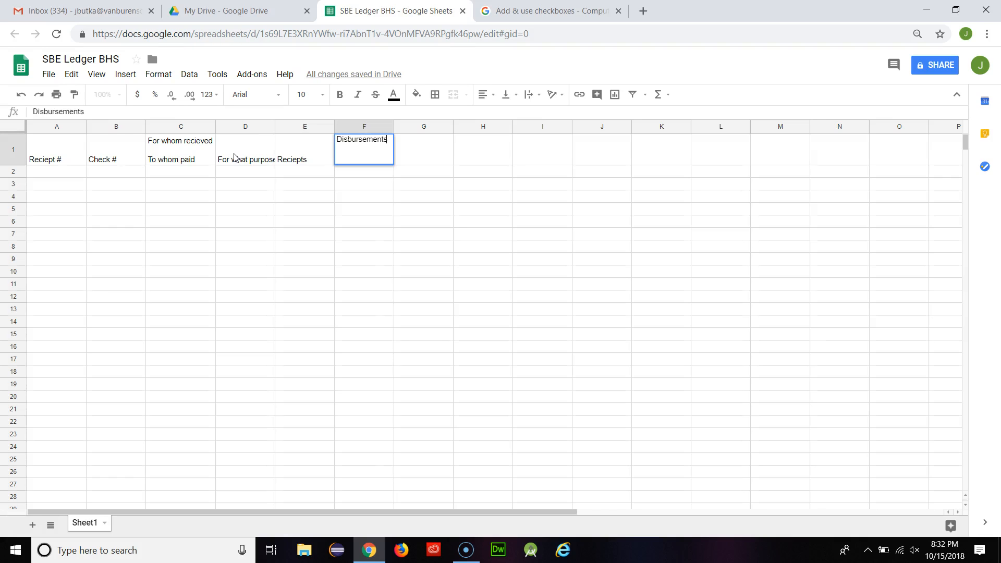
# - Enter the headers "Verified payment" in cell G1 and "Balance" in cell H1
pyautogui.press('Tab')
pyautogui.write('Verified payment')
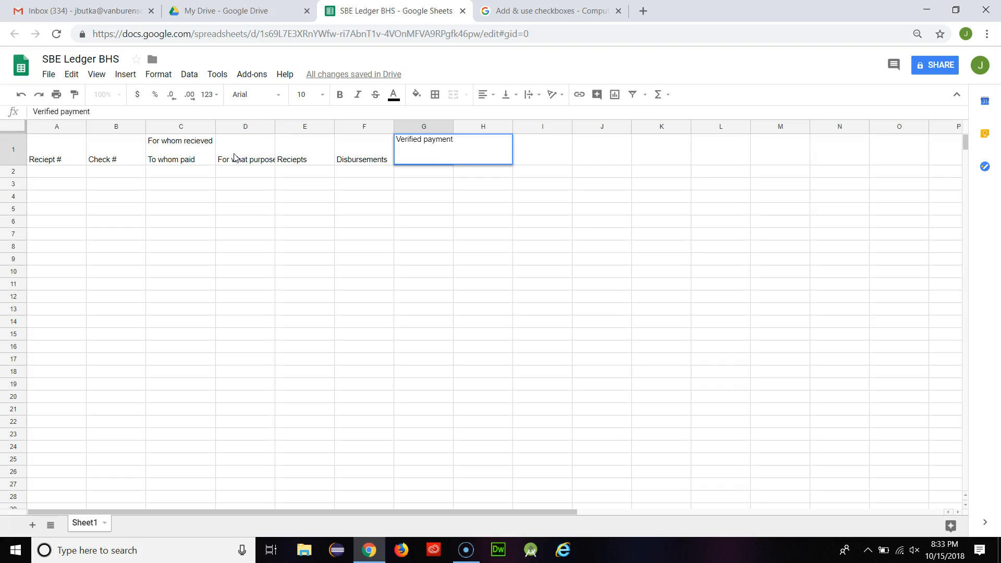
pyautogui.press('Tab')
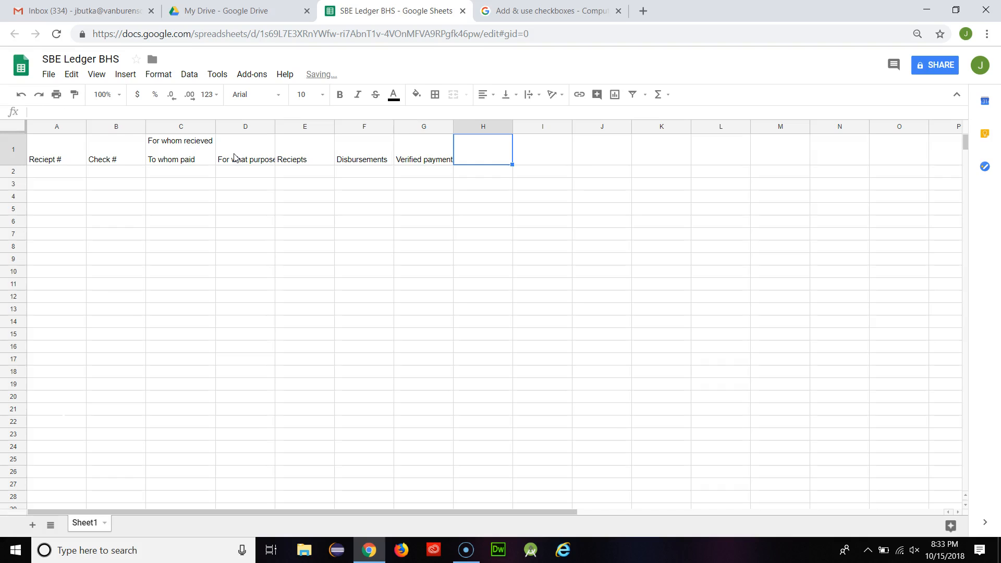
pyautogui.write('Balance')
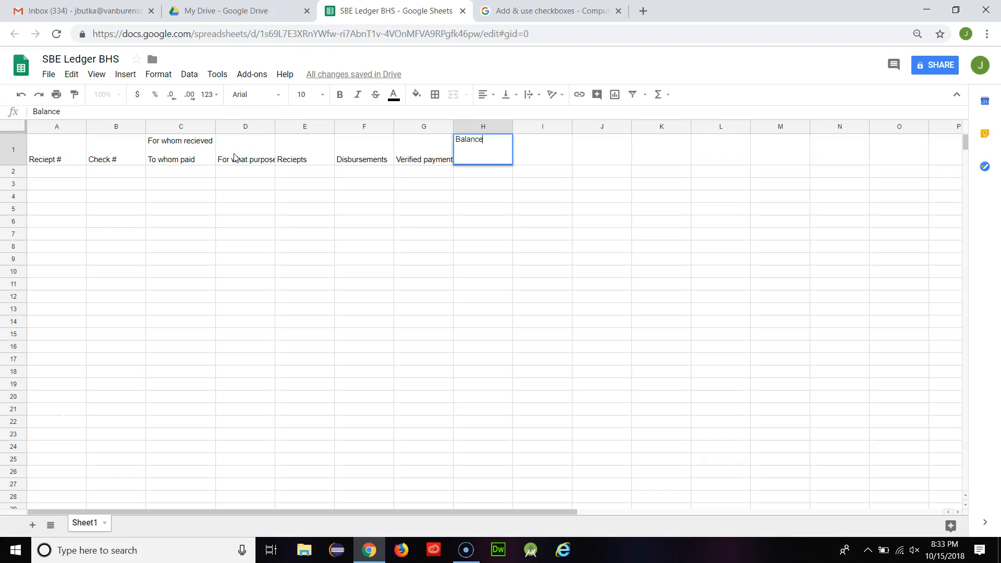
pyautogui.press('Return')
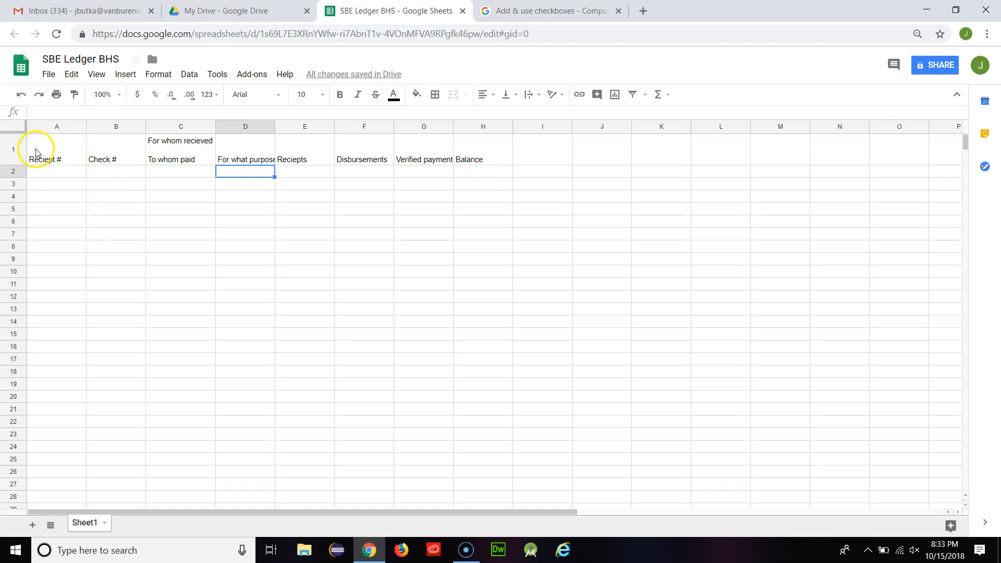
# - Center the header cells A1 to H1 horizontally and align them vertically to the middle
pyautogui.moveTo(45, 155); pyautogui.dragTo(477, 150)
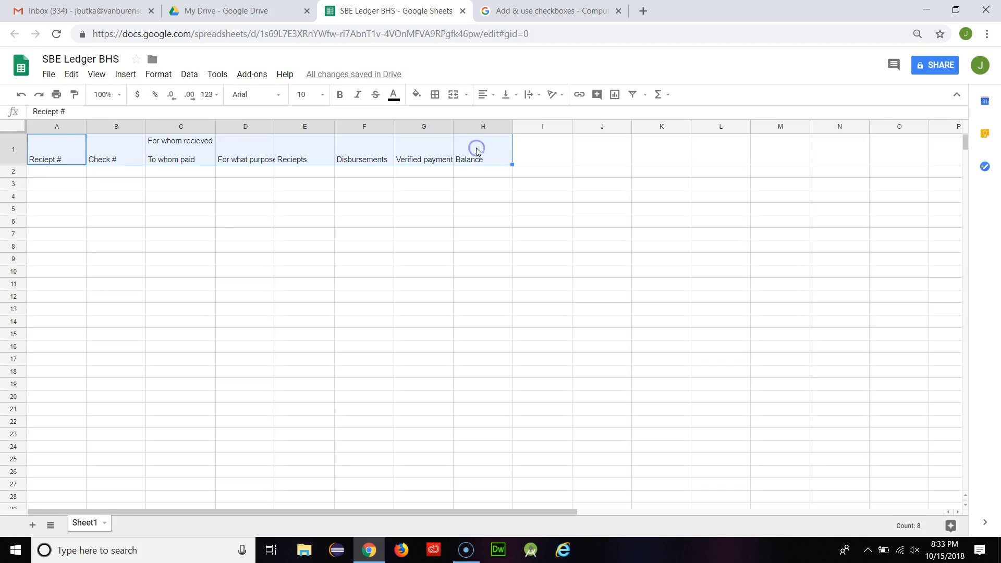
pyautogui.click(487, 96)
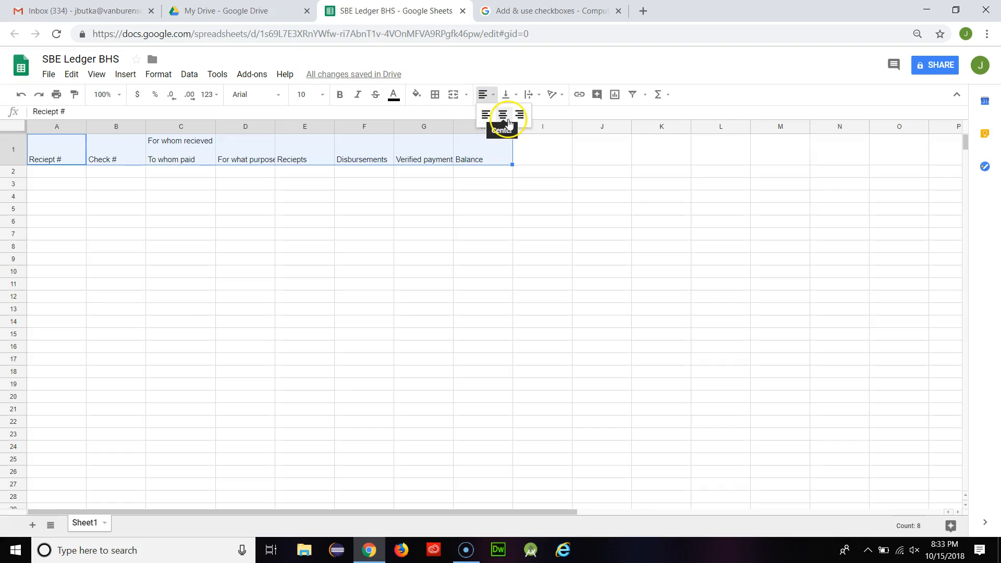
pyautogui.click(502, 114)
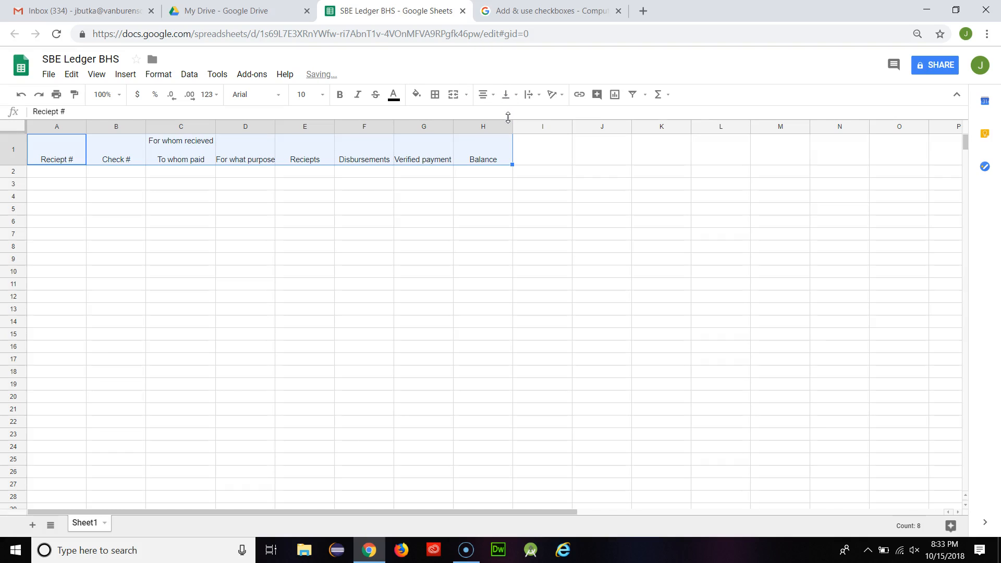
pyautogui.click(507, 97)
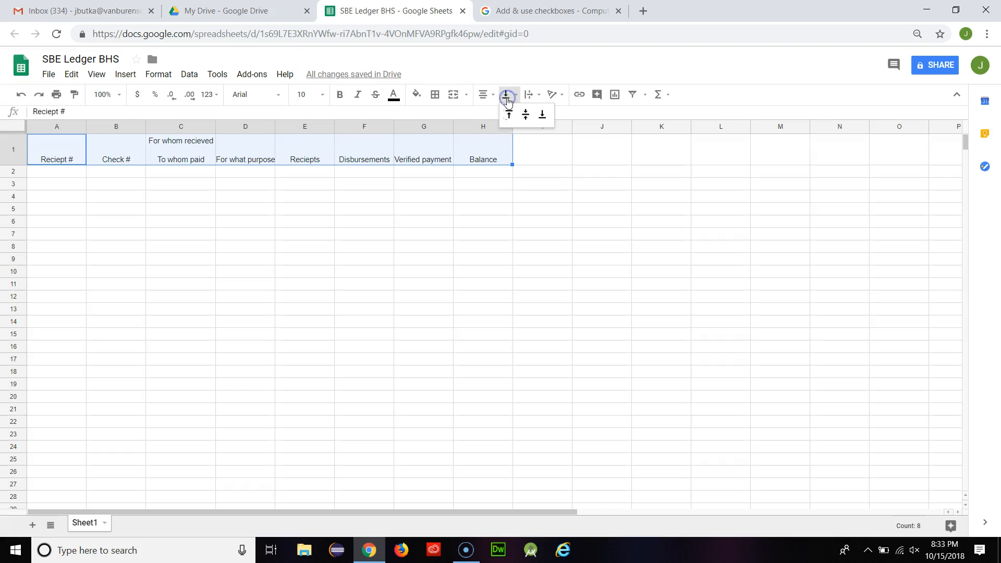
pyautogui.click(525, 115)
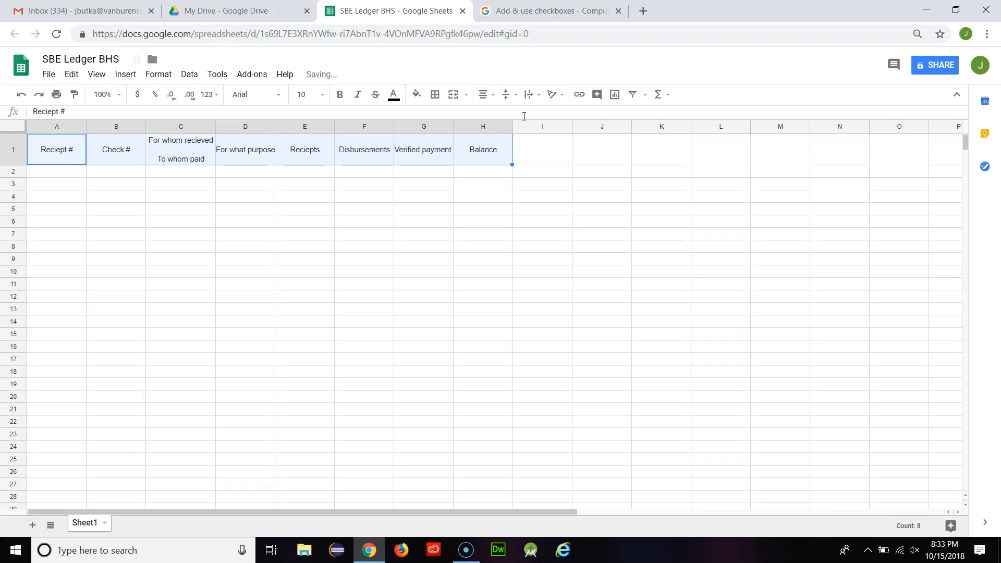
# - Make the header row bold and widen columns C, D and G to fit their headers
pyautogui.click(340, 97)
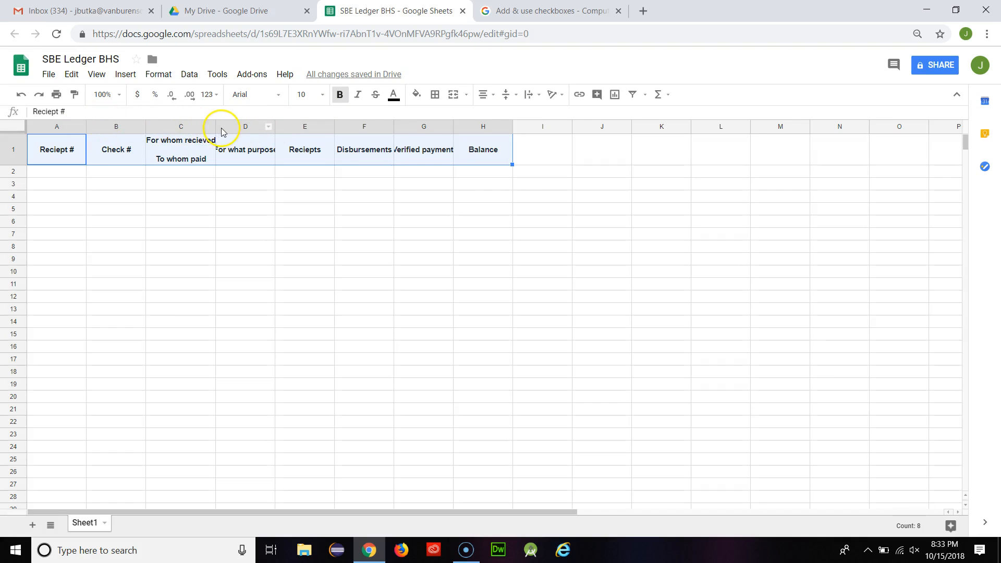
pyautogui.moveTo(216, 131); pyautogui.dragTo(289, 127)
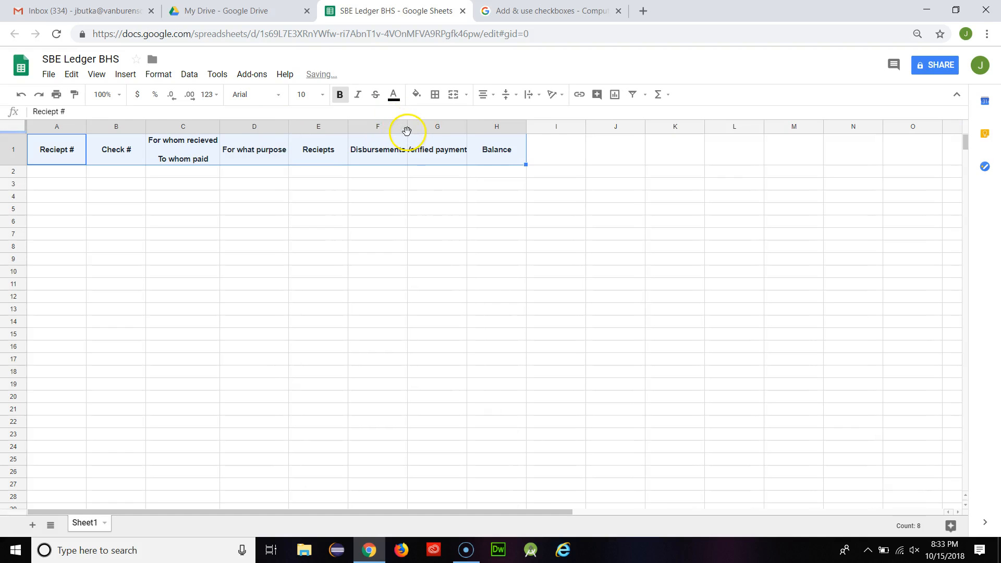
pyautogui.doubleClick(466, 126)
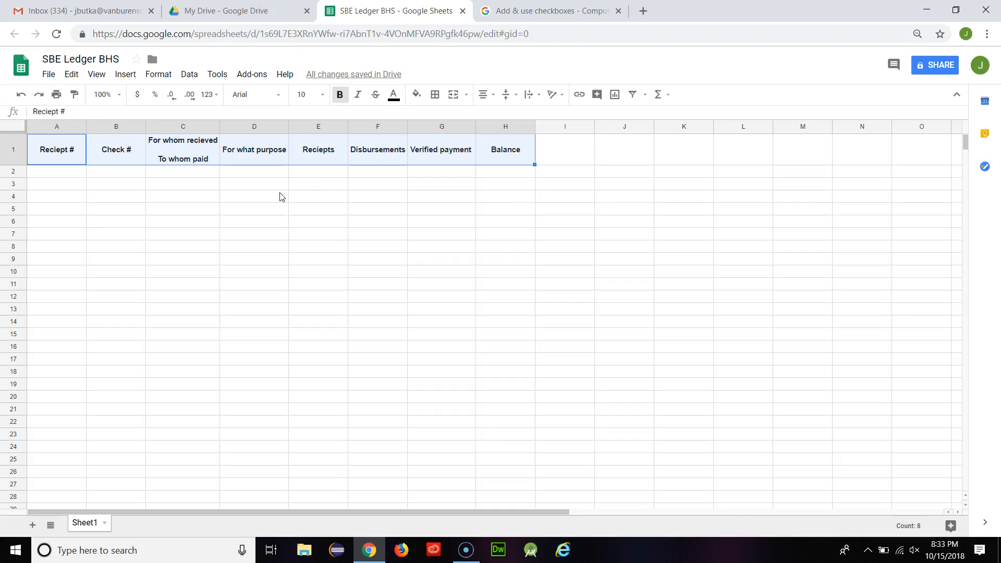
# - Set the header row's font size to 14 and widen columns C, D, F, G and H to fit their headers
pyautogui.click(323, 95)
pyautogui.click(308, 229)
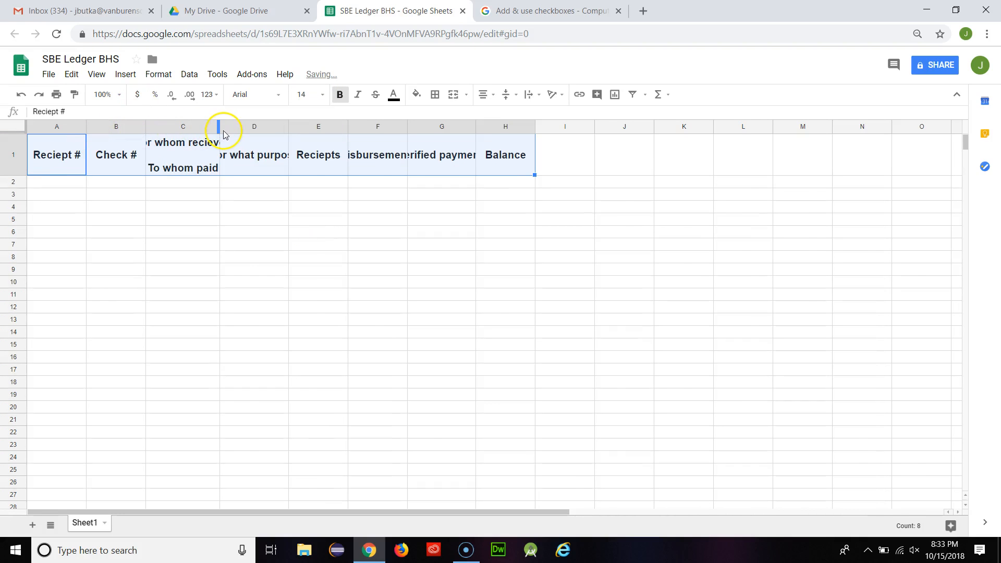
pyautogui.moveTo(217, 128); pyautogui.dragTo(247, 128)
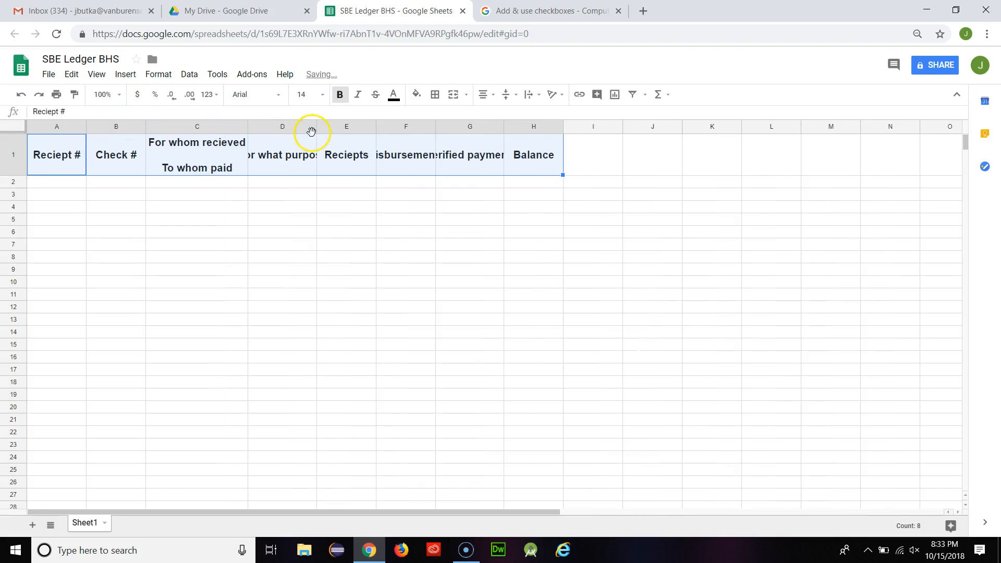
pyautogui.moveTo(317, 128); pyautogui.dragTo(342, 128)
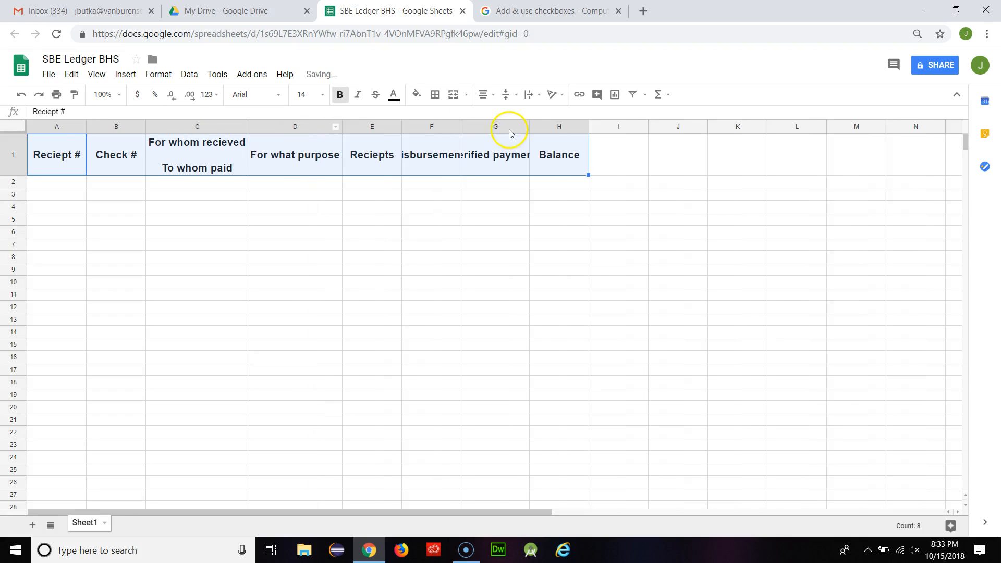
pyautogui.doubleClick(459, 126)
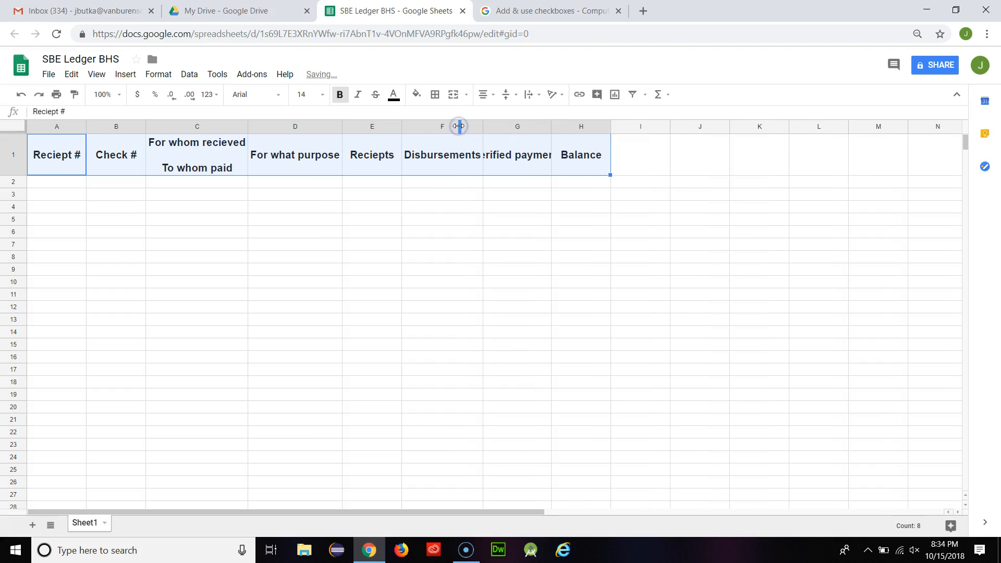
pyautogui.moveTo(551, 127); pyautogui.dragTo(550, 127)
pyautogui.doubleClick(550, 127)
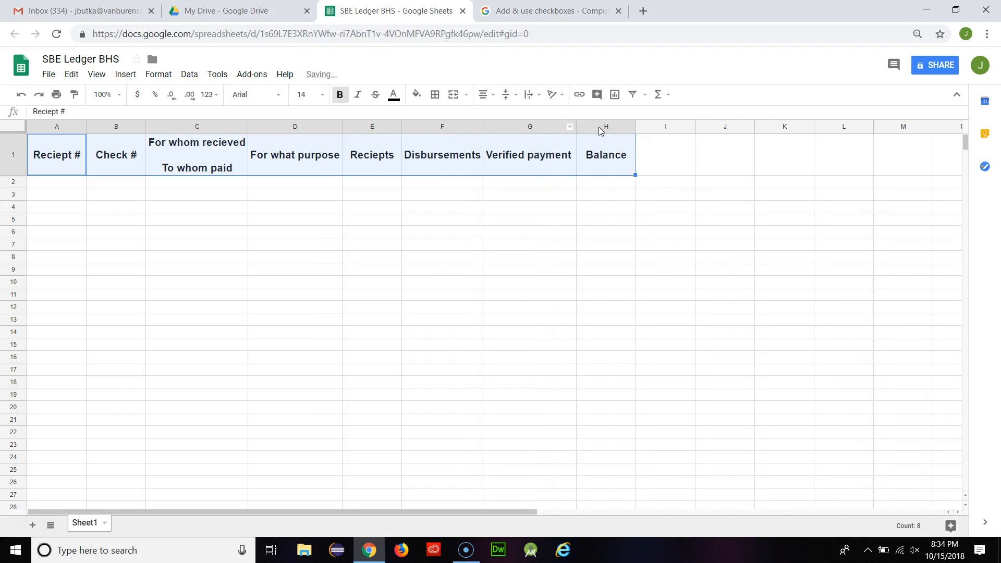
pyautogui.doubleClick(635, 126)
pyautogui.moveTo(622, 127); pyautogui.dragTo(660, 129)
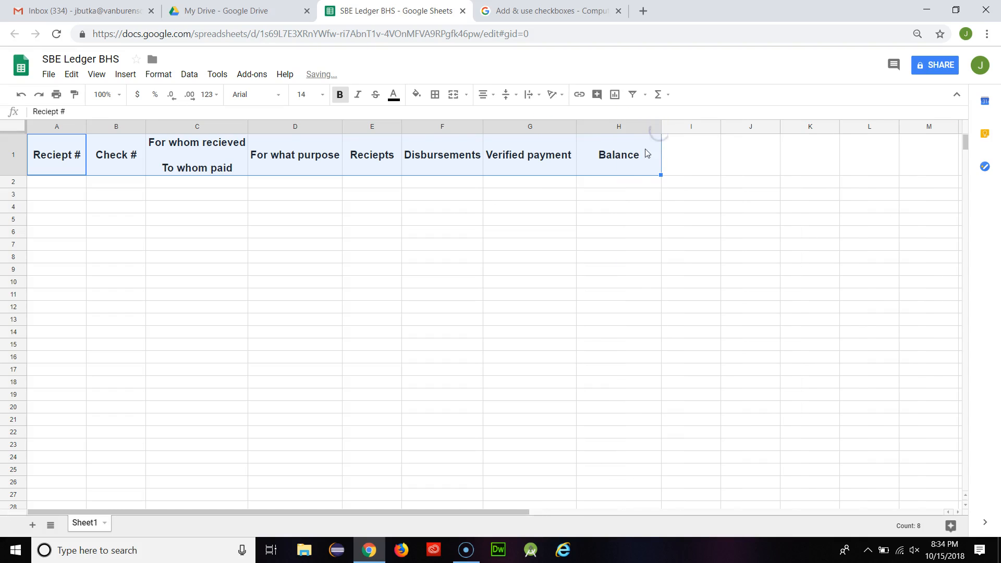
# - Enter the starting balance of $5000 in cell H2
pyautogui.click(602, 185)
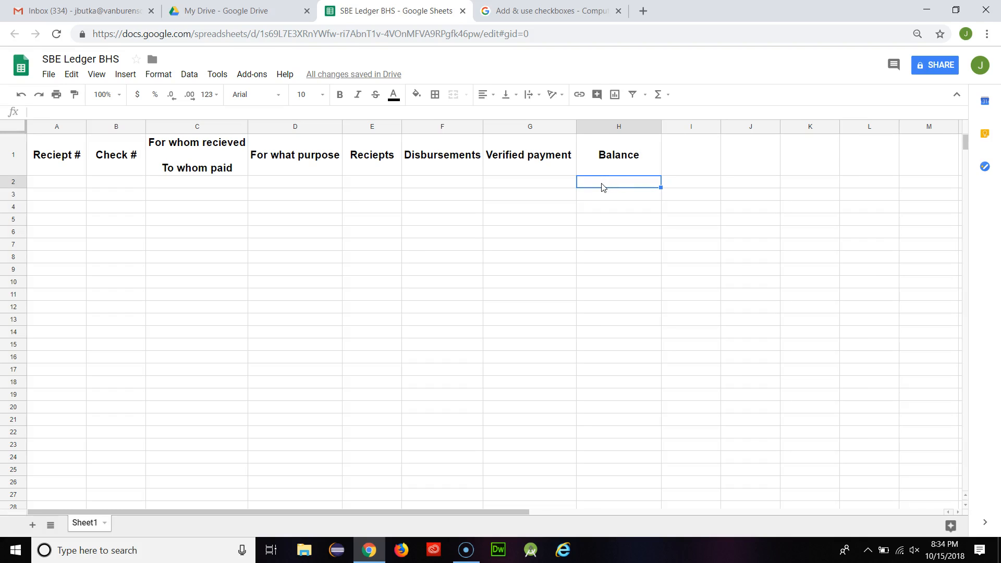
pyautogui.write('$5000')
pyautogui.press('Return')
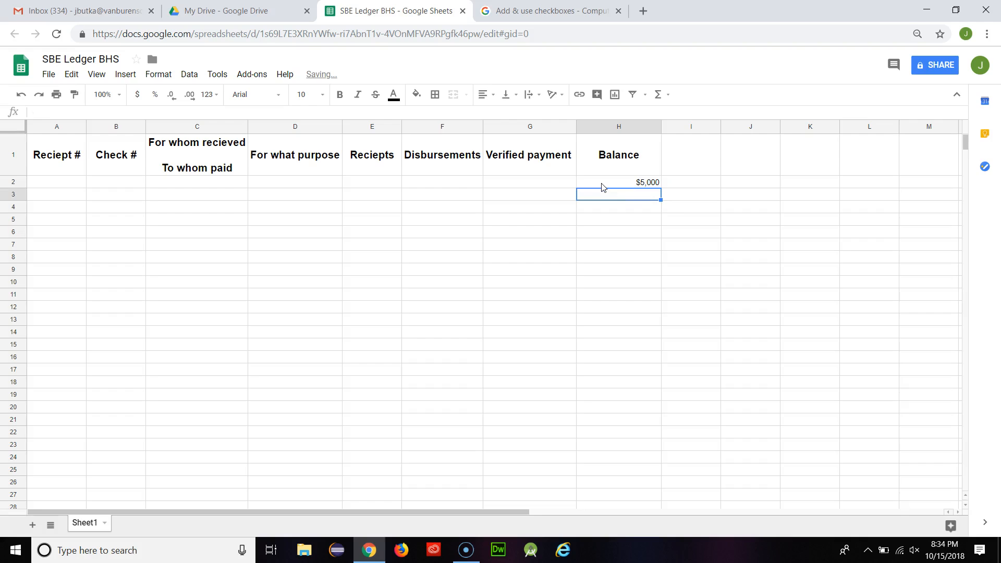
pyautogui.press('Left')
pyautogui.press('Left')
pyautogui.press('Left')
pyautogui.press('Left')
pyautogui.press('Left')
pyautogui.press('Left')
pyautogui.press('Left')
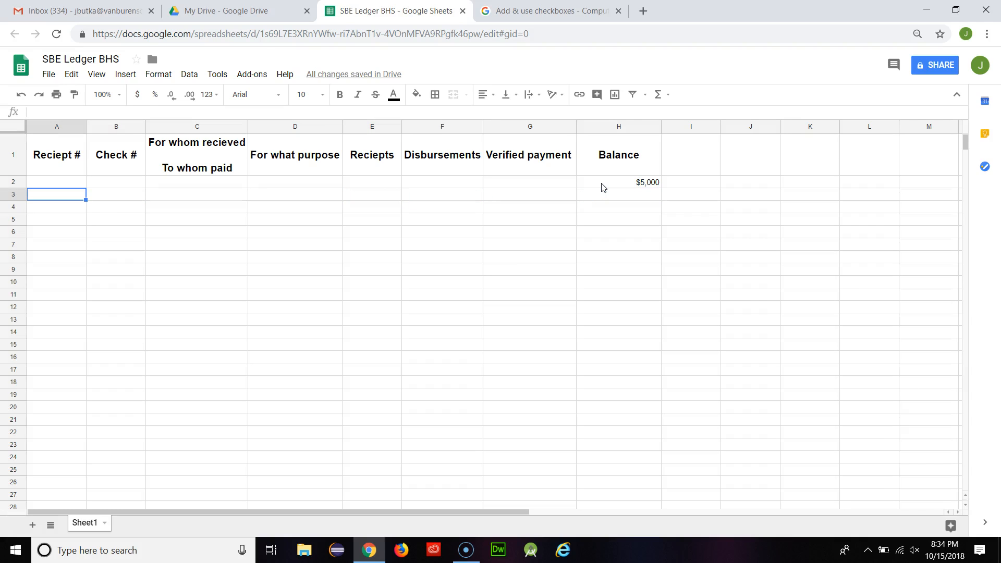
pyautogui.press('Up')
pyautogui.press('Right')
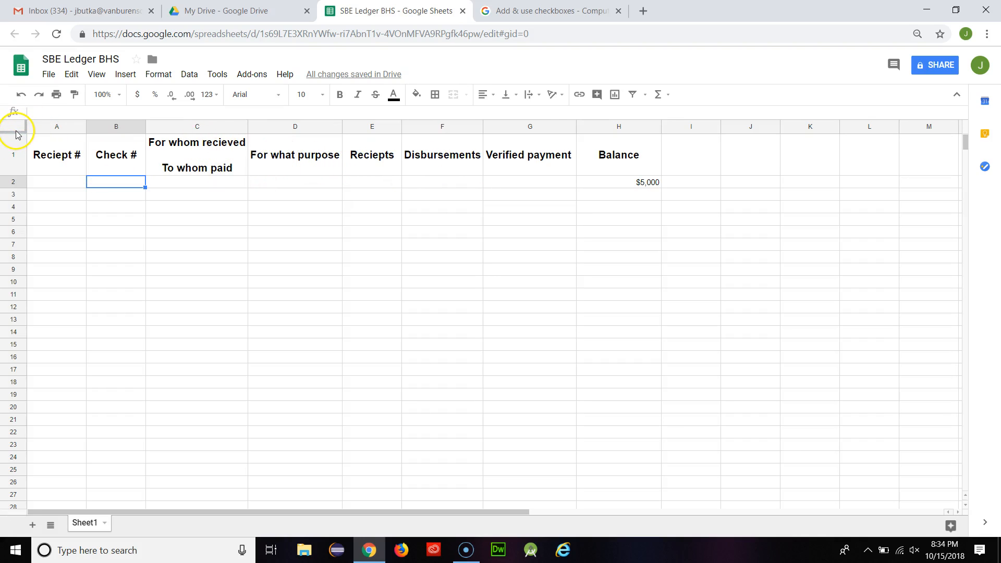
# - Freeze row 1 so the headers stay fixed above the ledger entries
pyautogui.moveTo(15, 130); pyautogui.dragTo(15, 130)
pyautogui.moveTo(15, 132); pyautogui.dragTo(16, 178)
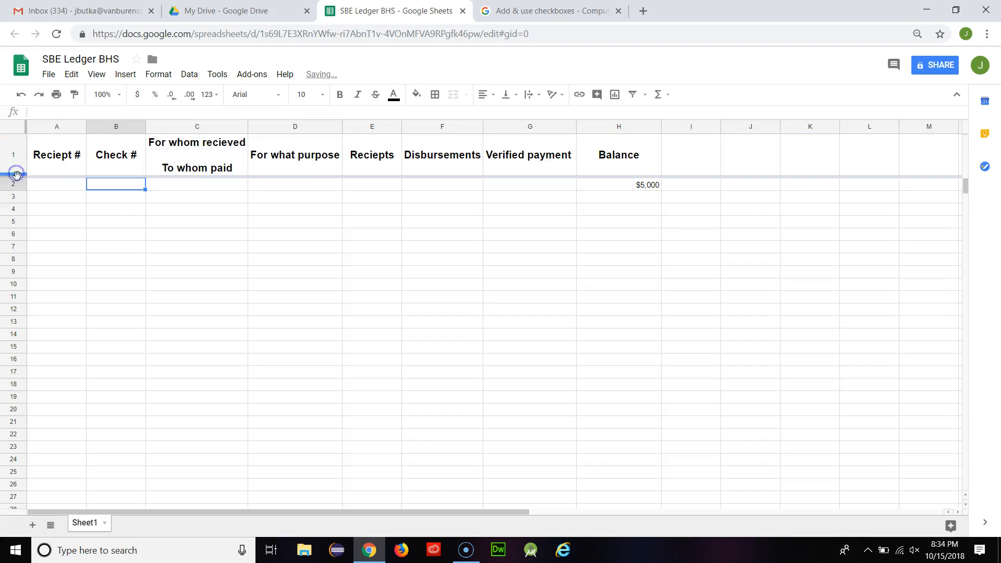
pyautogui.click(490, 192)
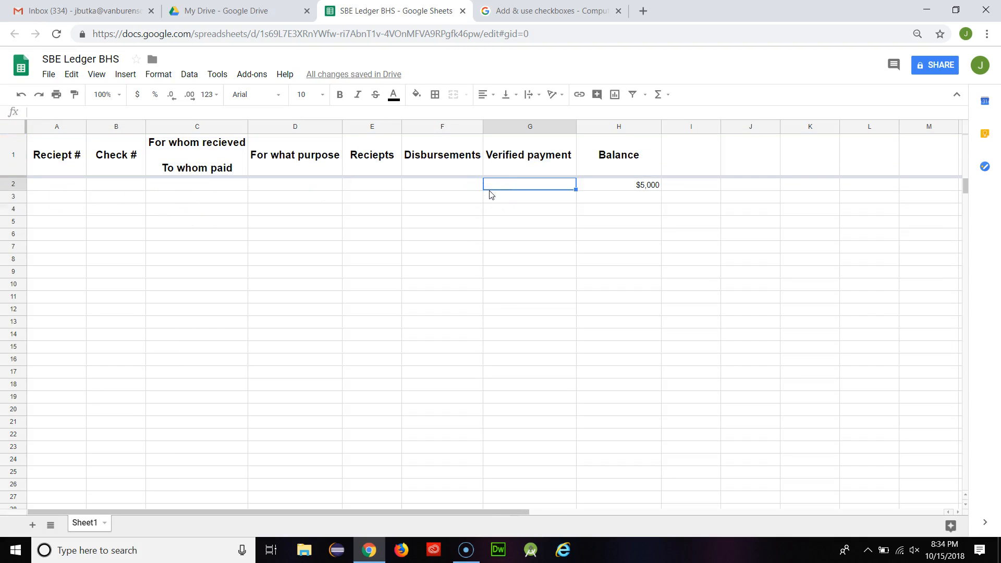
# - Check how the frozen header row behaves while moving far down the Verified payment column and back to the top
pyautogui.press('Down')
pyautogui.press('Down')
pyautogui.press('Down')
pyautogui.press('Down')
pyautogui.press('Down')
pyautogui.press('Down')
pyautogui.press('Down')
pyautogui.press('Down')
pyautogui.press('Down')
pyautogui.press('Down')
pyautogui.press('Down')
pyautogui.press('Down')
pyautogui.press('Down')
pyautogui.press('Down')
pyautogui.press('Down')
pyautogui.press('Down')
pyautogui.press('Down')
pyautogui.press('Down')
pyautogui.press('Down')
pyautogui.press('Down')
pyautogui.press('Down')
pyautogui.press('Down')
pyautogui.press('Down')
pyautogui.press('Down')
pyautogui.press('Down')
pyautogui.press('Down')
pyautogui.press('Down')
pyautogui.press('Down')
pyautogui.press('Down')
pyautogui.press('Down')
pyautogui.press('Down')
pyautogui.press('Down')
pyautogui.press('Down')
pyautogui.press('Down')
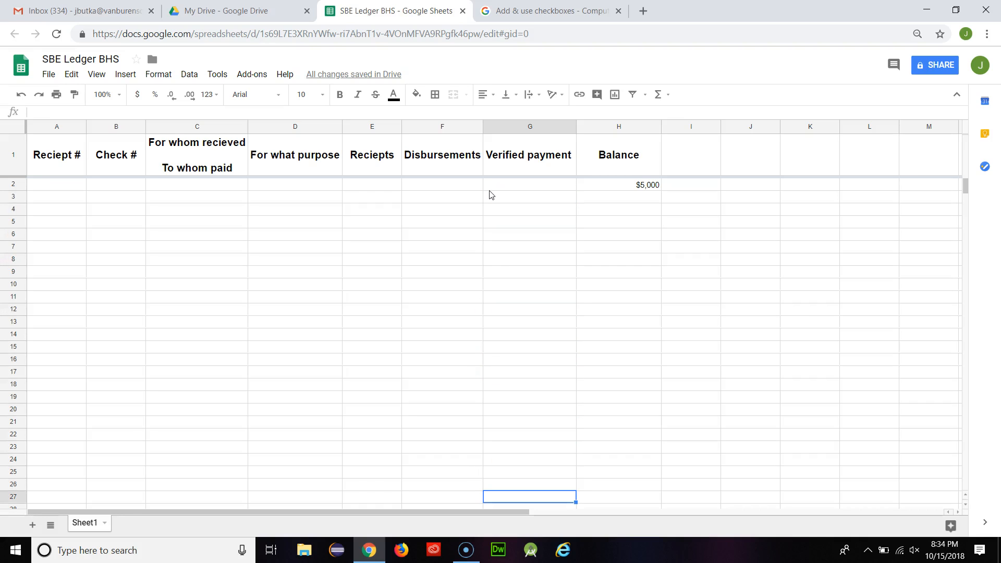
pyautogui.press('Down')
pyautogui.press('Down')
pyautogui.press('Down')
pyautogui.press('Down')
pyautogui.press('Down')
pyautogui.press('Down')
pyautogui.press('Down')
pyautogui.press('Down')
pyautogui.press('Down')
pyautogui.press('Down')
pyautogui.press('Down')
pyautogui.press('Down')
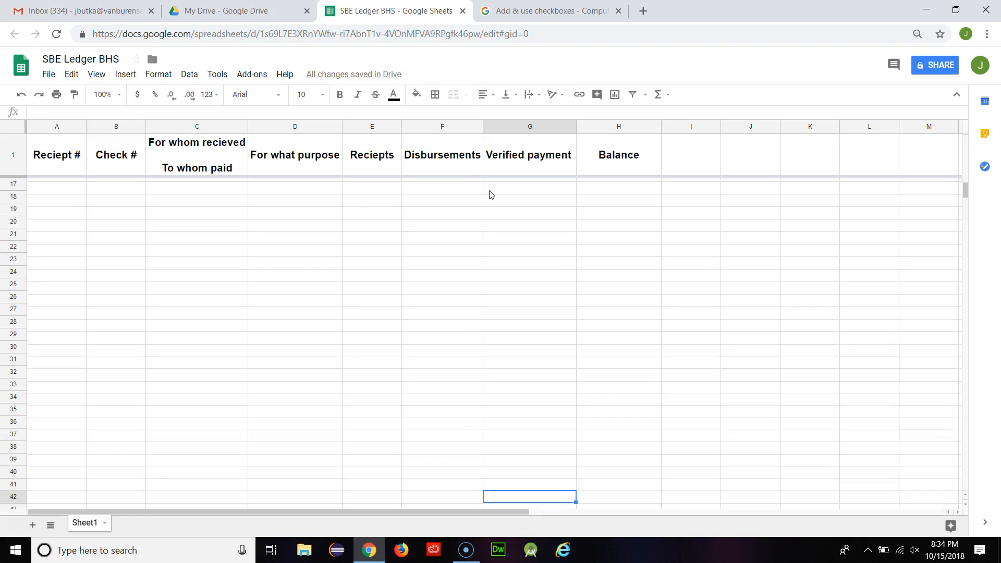
pyautogui.press('Down')
pyautogui.press('Down')
pyautogui.press('Down')
pyautogui.press('Down')
pyautogui.press('Down')
pyautogui.press('Down')
pyautogui.press('Down')
pyautogui.press('Down')
pyautogui.press('Down')
pyautogui.press('Down')
pyautogui.press('Down')
pyautogui.press('Down')
pyautogui.press('Down')
pyautogui.press('Down')
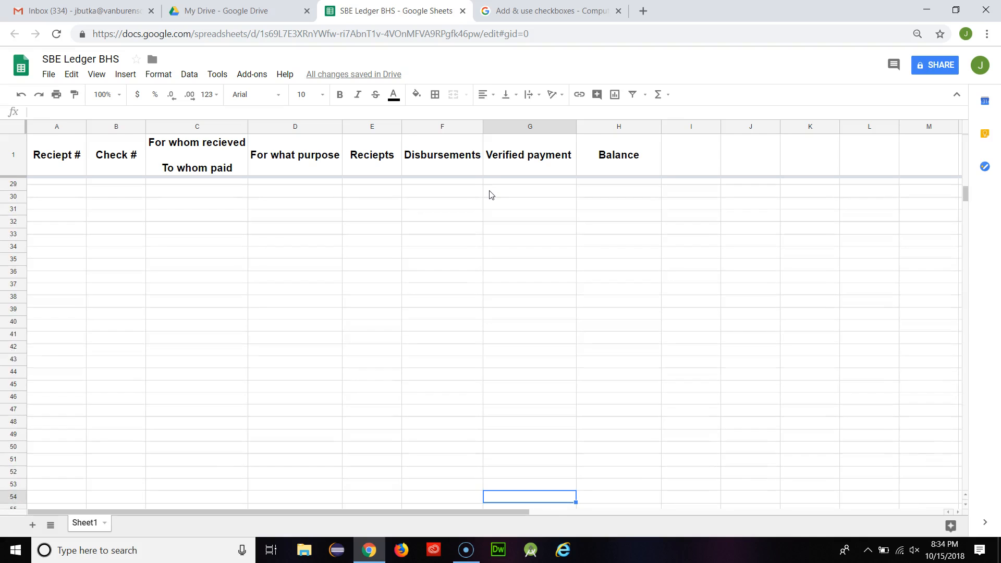
pyautogui.press('Up')
pyautogui.press('Up')
pyautogui.press('Up')
pyautogui.press('Up')
pyautogui.press('Up')
pyautogui.press('Up')
pyautogui.press('Up')
pyautogui.press('Up')
pyautogui.press('Up')
pyautogui.press('Up')
pyautogui.press('Up')
pyautogui.press('Up')
pyautogui.press('Up')
pyautogui.press('Up')
pyautogui.press('Up')
pyautogui.press('Up')
pyautogui.press('Up')
pyautogui.press('Up')
pyautogui.press('Up')
pyautogui.press('Up')
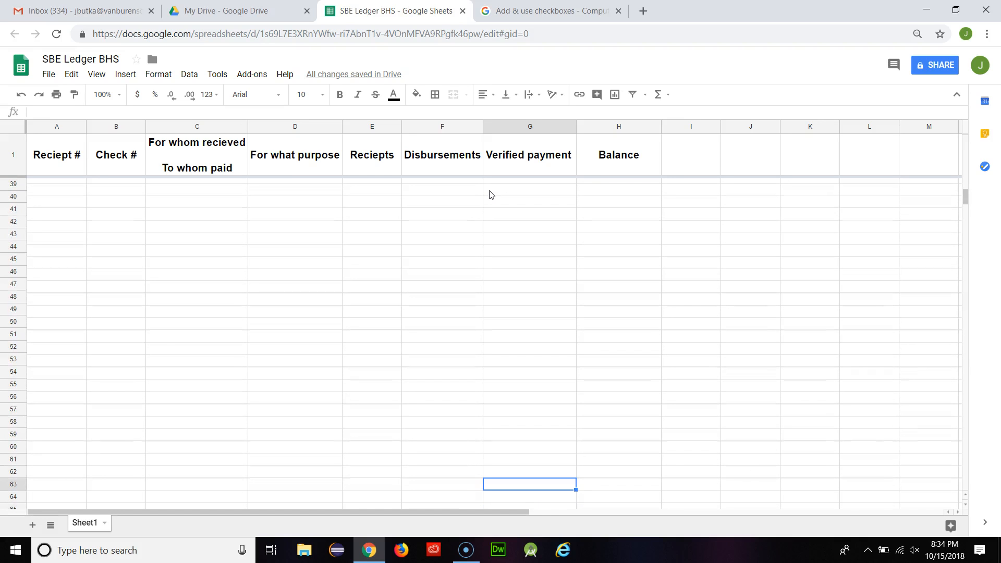
pyautogui.press('Up')
pyautogui.press('Up')
pyautogui.press('Up')
pyautogui.press('Up')
pyautogui.press('Up')
pyautogui.press('Up')
pyautogui.press('Up')
pyautogui.press('Up')
pyautogui.press('Up')
pyautogui.press('Up')
pyautogui.press('Up')
pyautogui.press('Up')
pyautogui.press('Up')
pyautogui.press('Up')
pyautogui.press('Up')
pyautogui.press('Up')
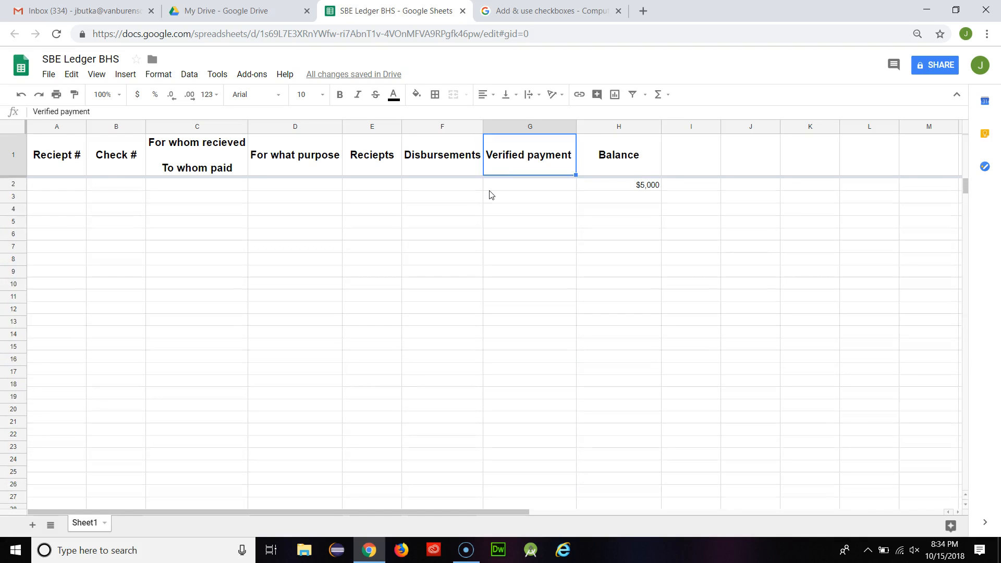
pyautogui.press('Down')
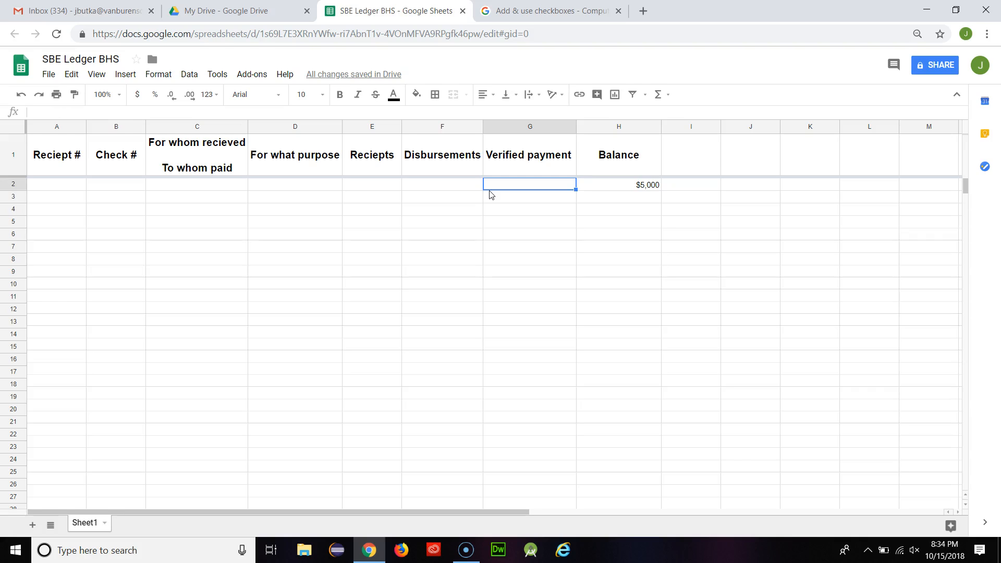
pyautogui.click(491, 193)
pyautogui.click(615, 156)
pyautogui.click(611, 193)
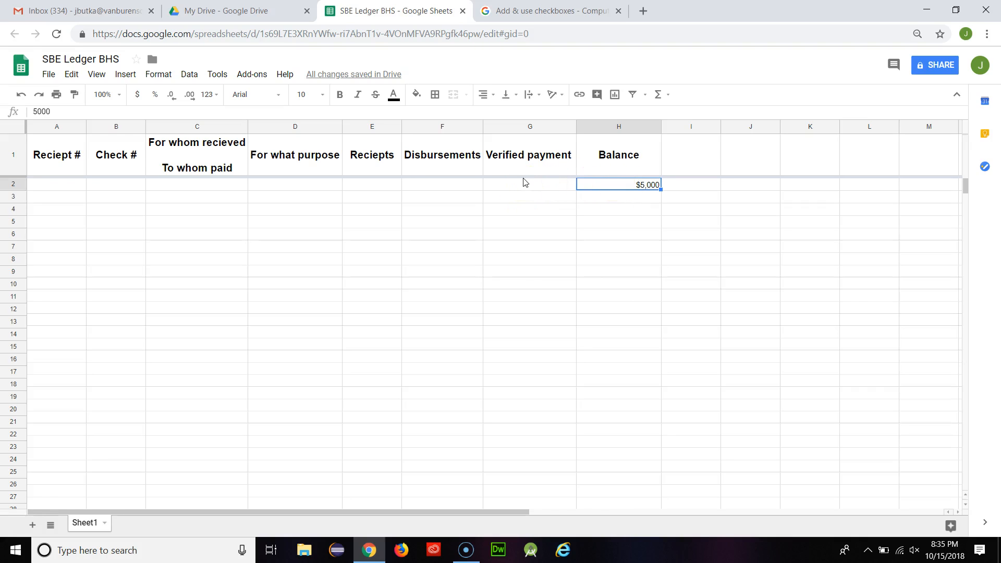
pyautogui.moveTo(523, 172); pyautogui.dragTo(523, 190)
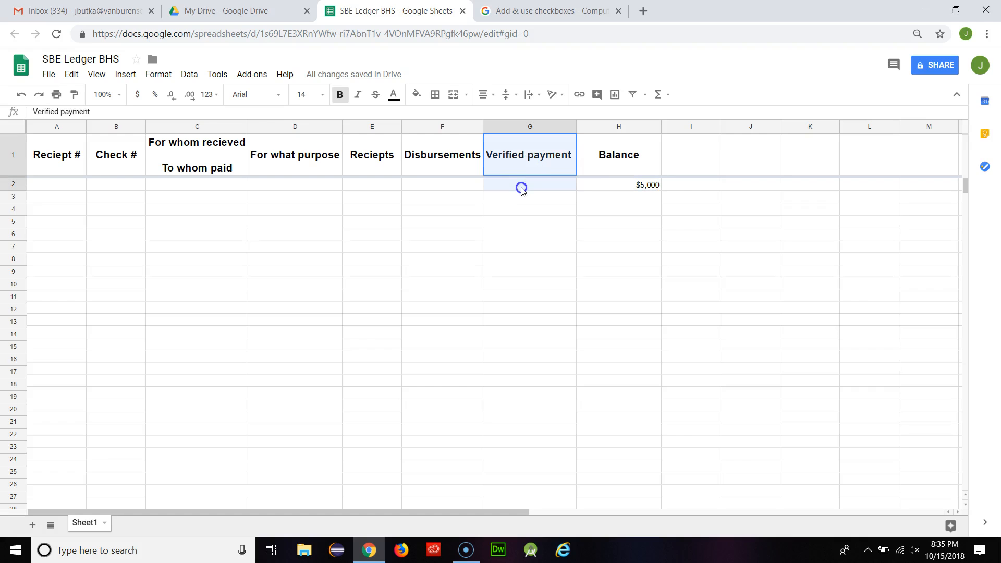
pyautogui.click(518, 188)
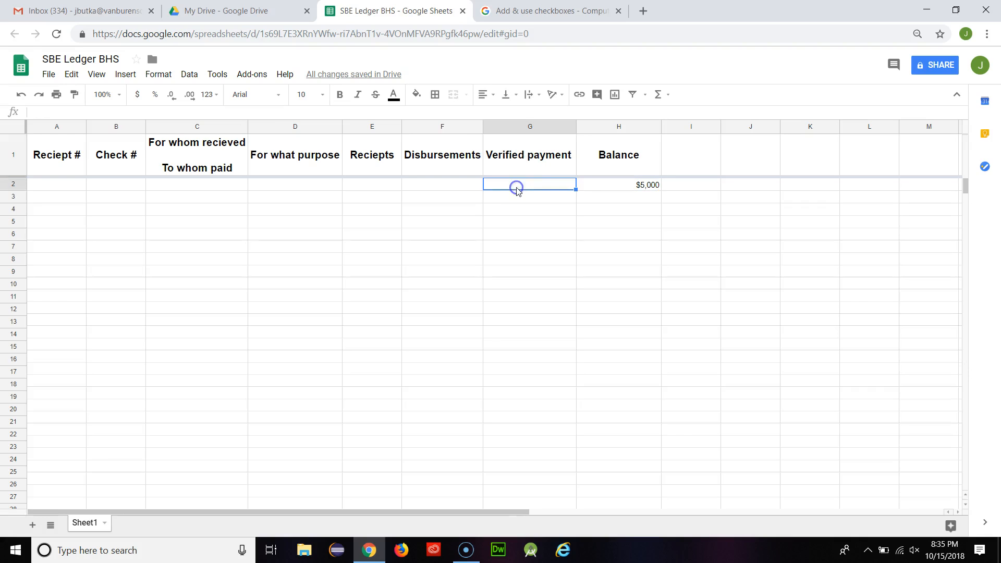
pyautogui.click(510, 200)
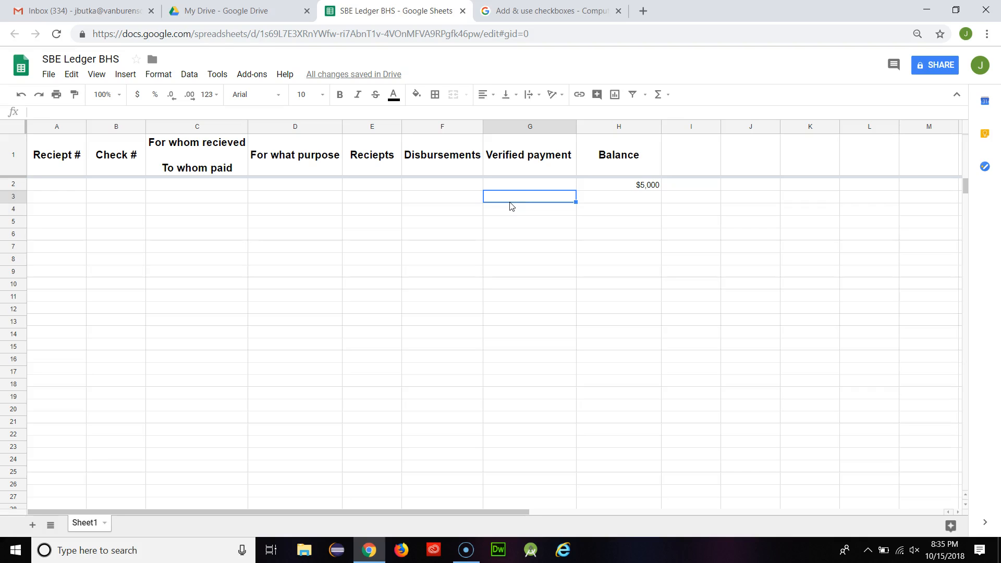
# - Insert a checkbox in cell G2 and fill it down the Verified payment column through G101
pyautogui.click(510, 185)
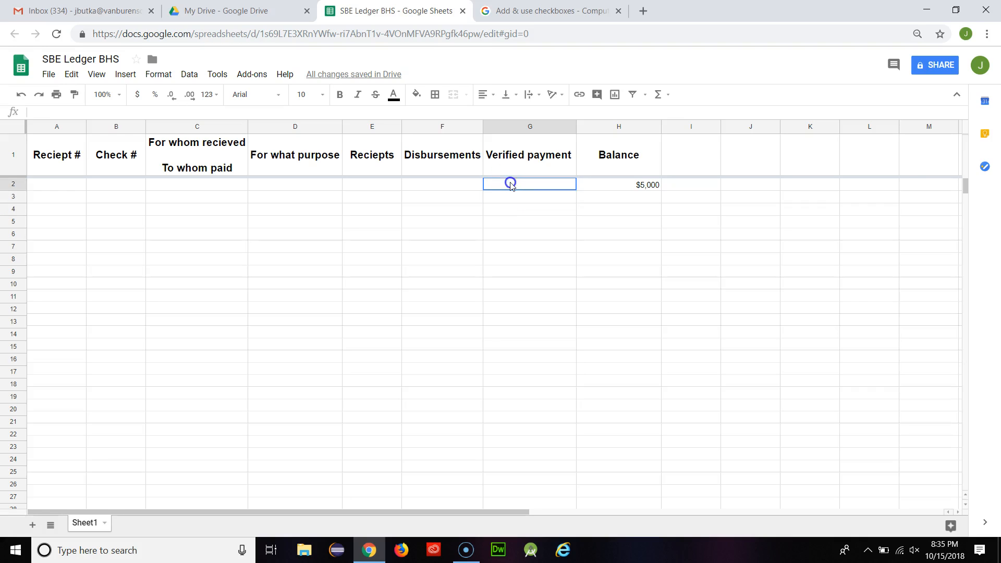
pyautogui.click(511, 184)
pyautogui.moveTo(511, 183)
pyautogui.mouseDown()
pyautogui.moveTo(123, 75)
pyautogui.moveTo(612, 236)
pyautogui.moveTo(512, 192)
pyautogui.mouseUp()
pyautogui.click(125, 74)
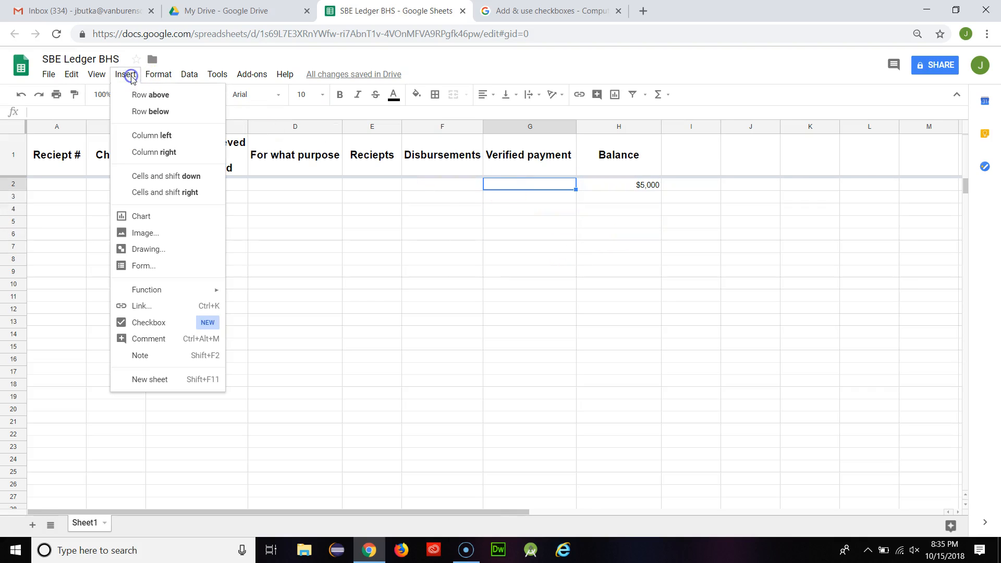
pyautogui.click(148, 323)
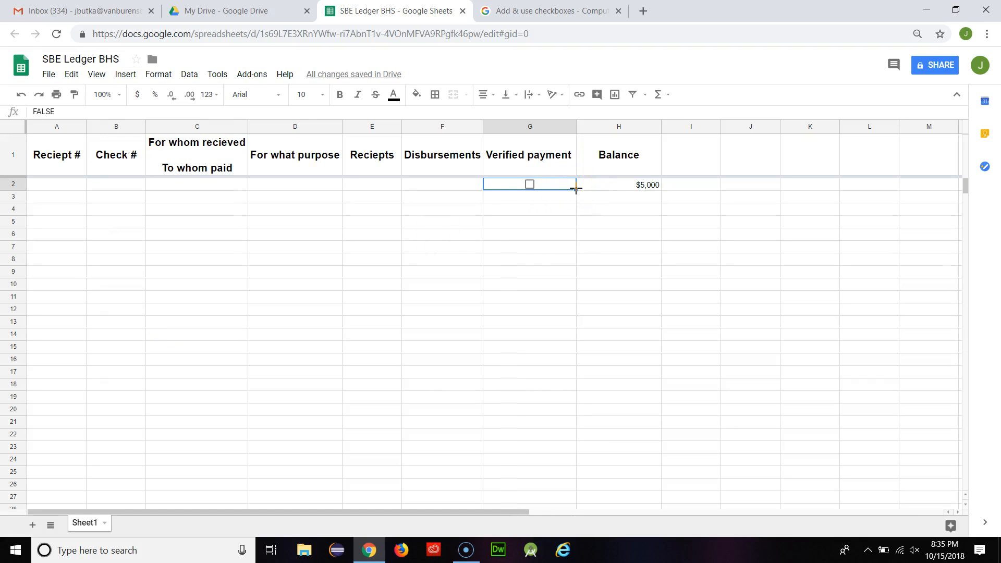
pyautogui.moveTo(576, 189); pyautogui.dragTo(539, 350)
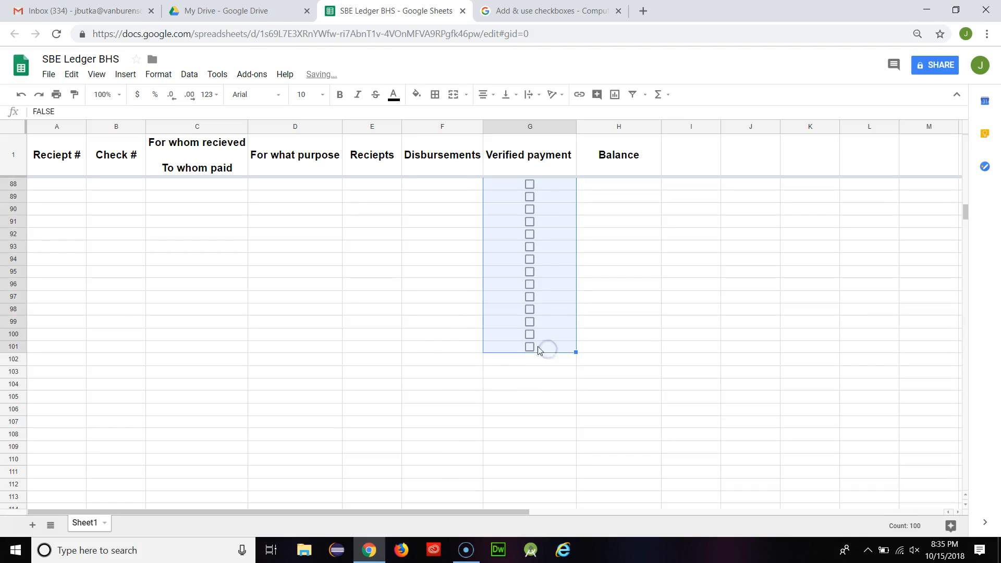
pyautogui.click(440, 334)
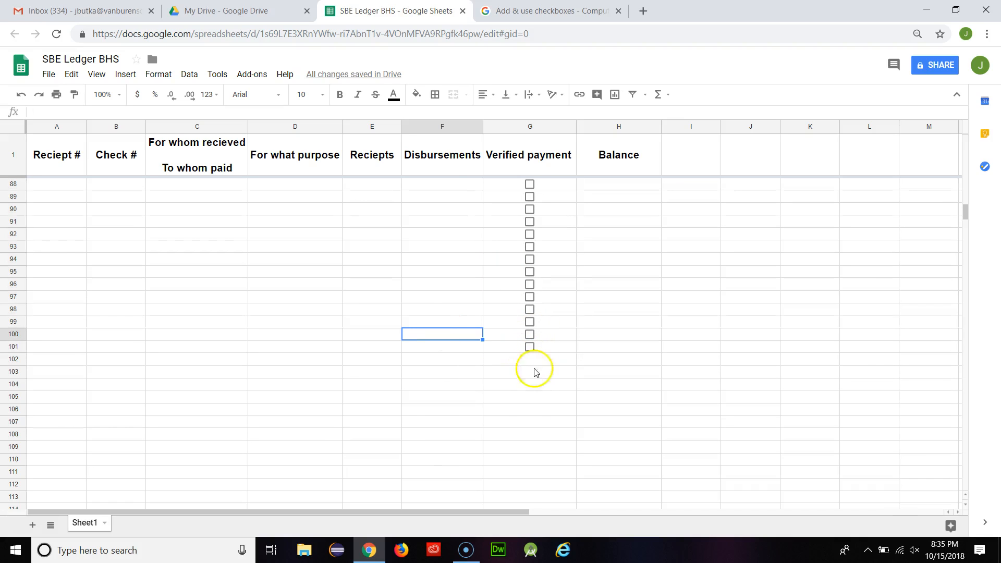
# - Review the checkbox rows from row 100 back up to row 2, and look across the entry columns to C2
pyautogui.press('Up')
pyautogui.press('Up')
pyautogui.press('Up')
pyautogui.press('Up')
pyautogui.press('Up')
pyautogui.press('Up')
pyautogui.press('Up')
pyautogui.press('Up')
pyautogui.press('Up')
pyautogui.press('Up')
pyautogui.press('Up')
pyautogui.press('Up')
pyautogui.press('Up')
pyautogui.press('Up')
pyautogui.press('Up')
pyautogui.press('Up')
pyautogui.press('Up')
pyautogui.press('Up')
pyautogui.press('Up')
pyautogui.press('Up')
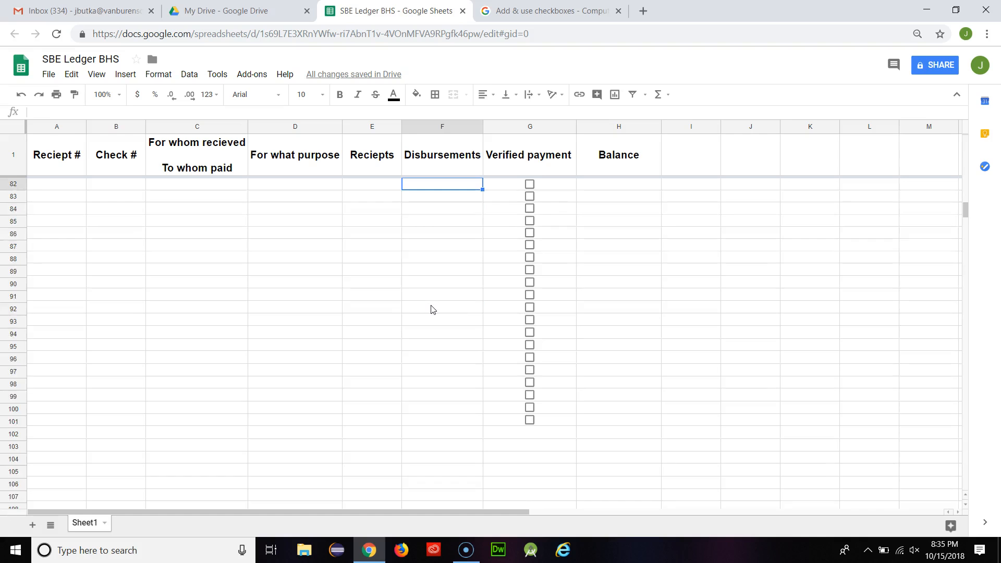
pyautogui.press('Up')
pyautogui.press('Up')
pyautogui.press('Up')
pyautogui.press('Up')
pyautogui.press('Up')
pyautogui.press('Up')
pyautogui.press('Up')
pyautogui.press('Up')
pyautogui.press('Up')
pyautogui.press('Up')
pyautogui.press('Up')
pyautogui.press('Up')
pyautogui.press('Up')
pyautogui.press('Up')
pyautogui.press('Up')
pyautogui.press('Up')
pyautogui.press('Up')
pyautogui.press('Up')
pyautogui.press('Up')
pyautogui.press('Up')
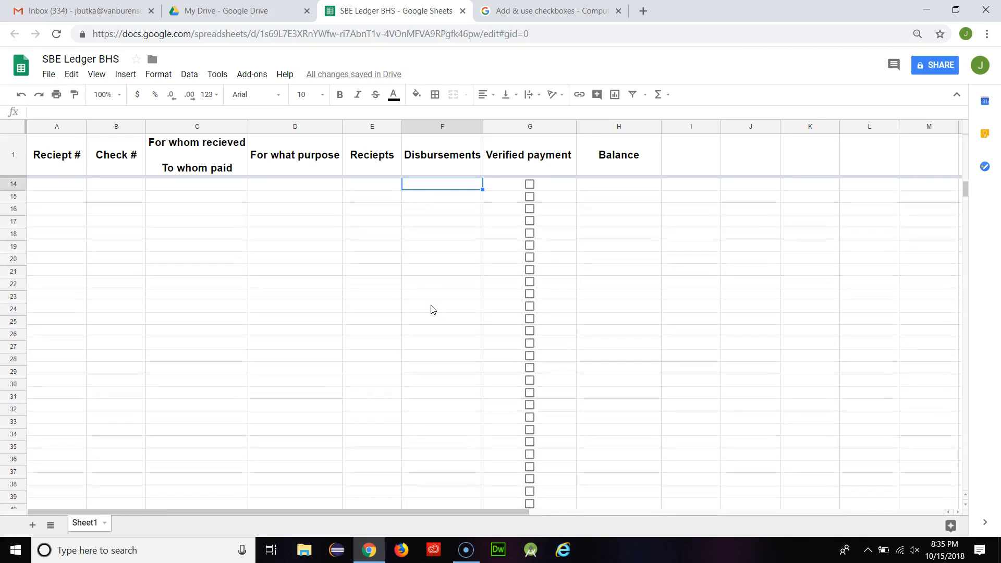
pyautogui.press('Down')
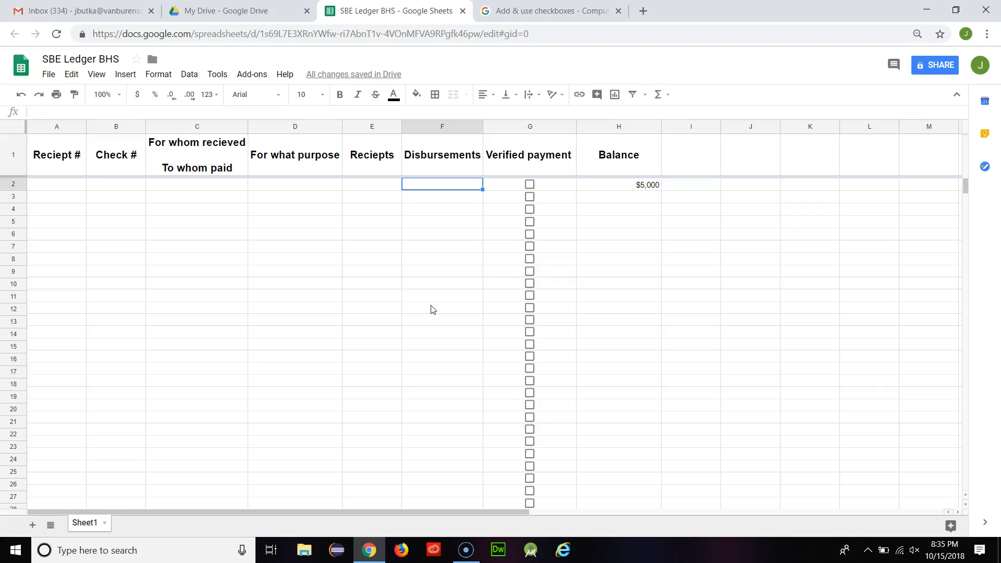
pyautogui.press('Left')
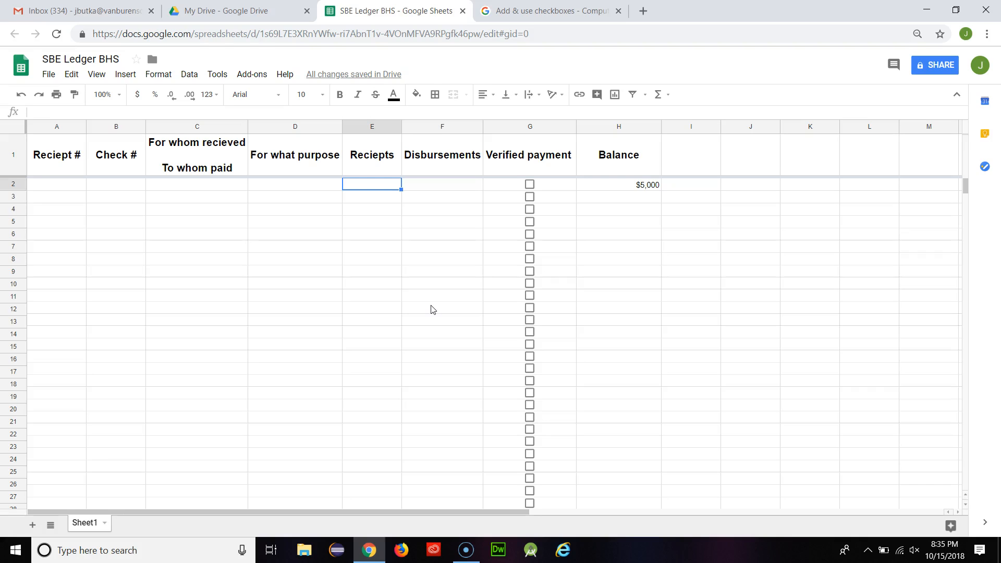
pyautogui.press('Left')
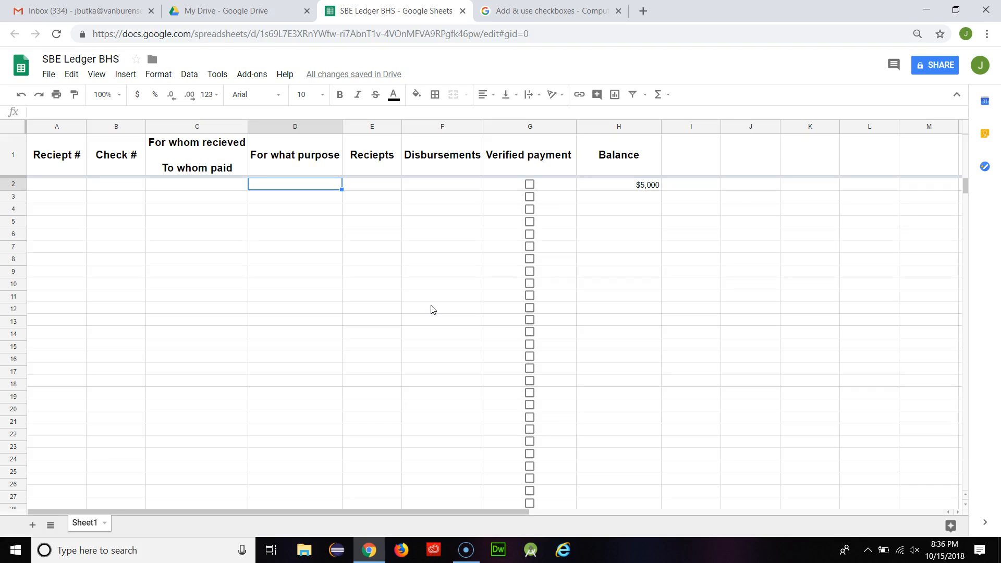
pyautogui.press('Left')
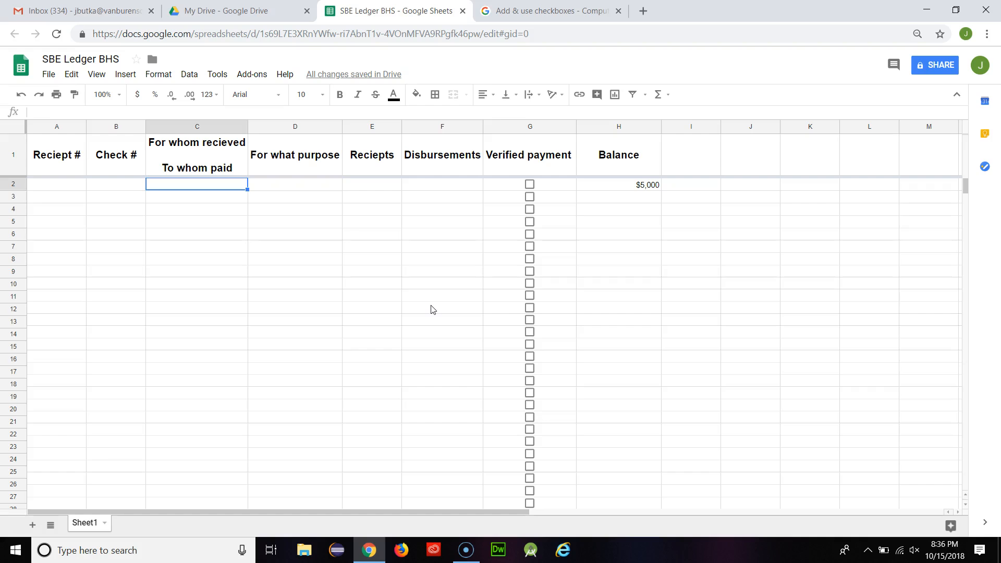
# - Change the first line of the header in C1 to "From whom recieved" and widen column C to fit it
pyautogui.doubleClick(162, 148)
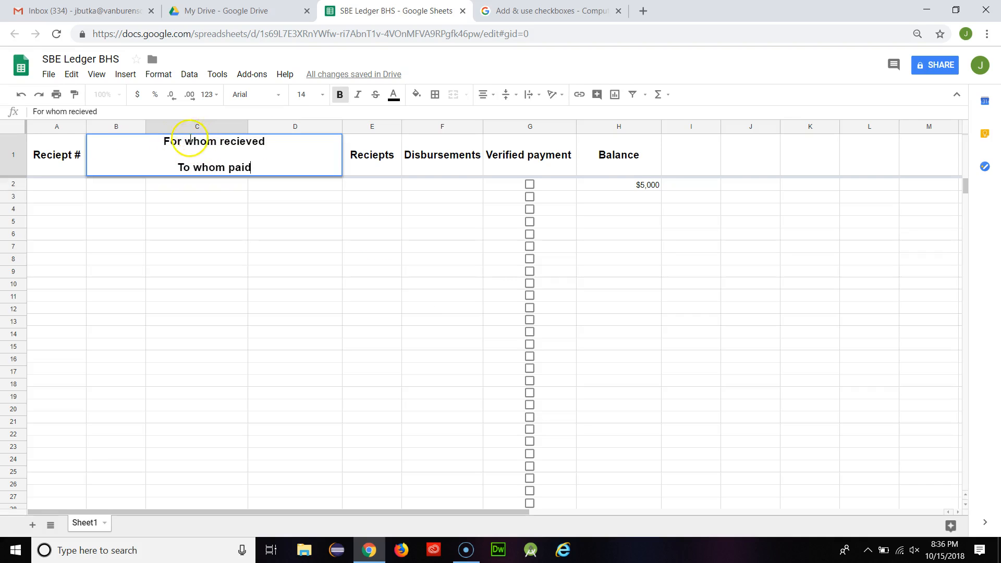
pyautogui.click(176, 139)
pyautogui.press('BackSpace')
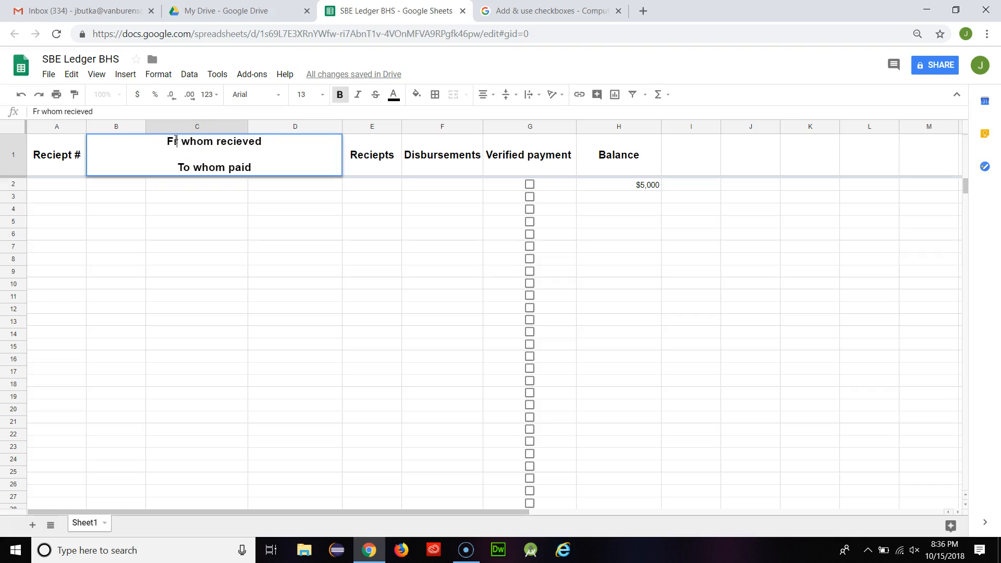
pyautogui.write('om')
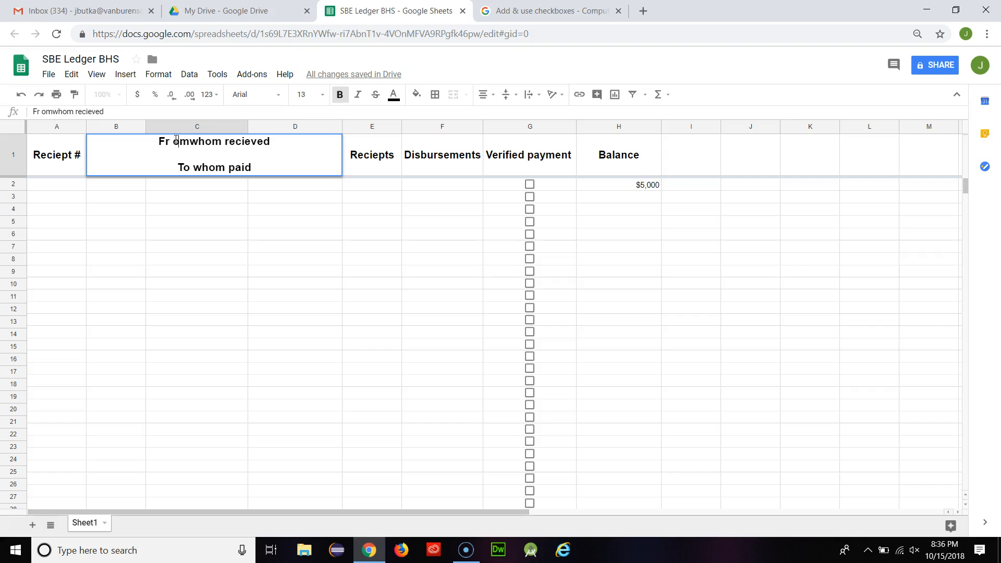
pyautogui.press('BackSpace')
pyautogui.click(171, 185)
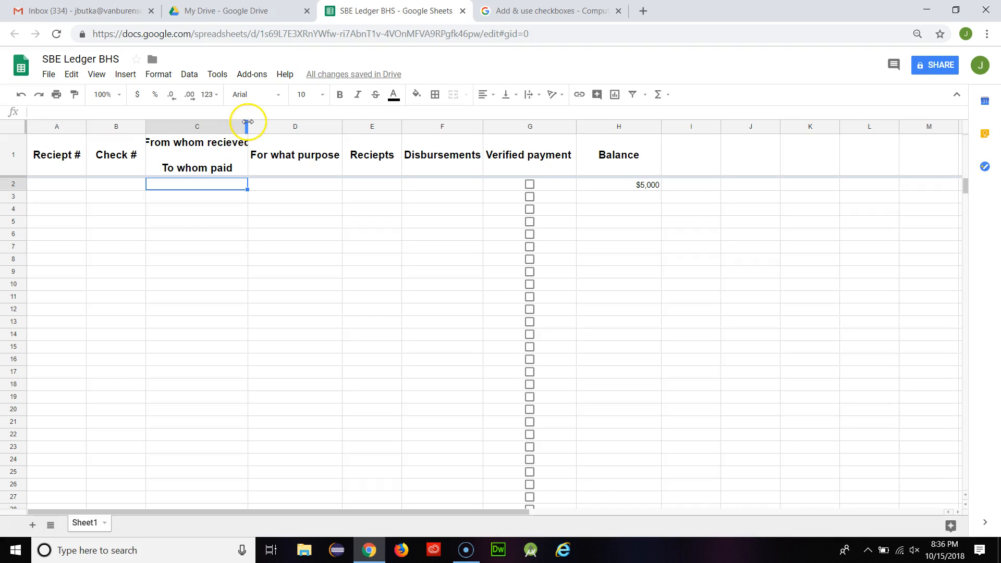
pyautogui.moveTo(247, 125); pyautogui.dragTo(257, 125)
# - Enter check number 1 in B3 and the payee GFS in C3
pyautogui.click(113, 187)
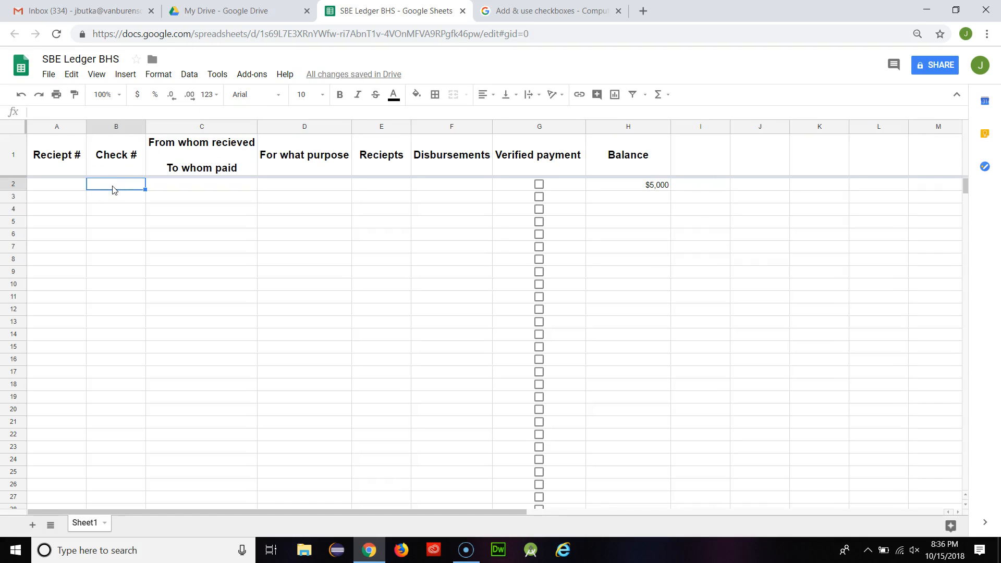
pyautogui.press('Left')
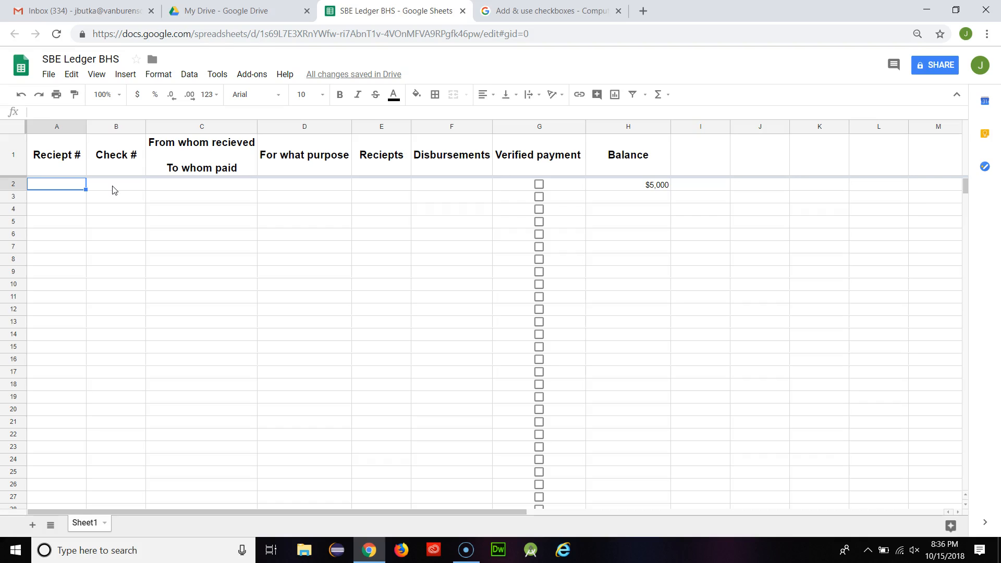
pyautogui.click(112, 186)
pyautogui.press('Down')
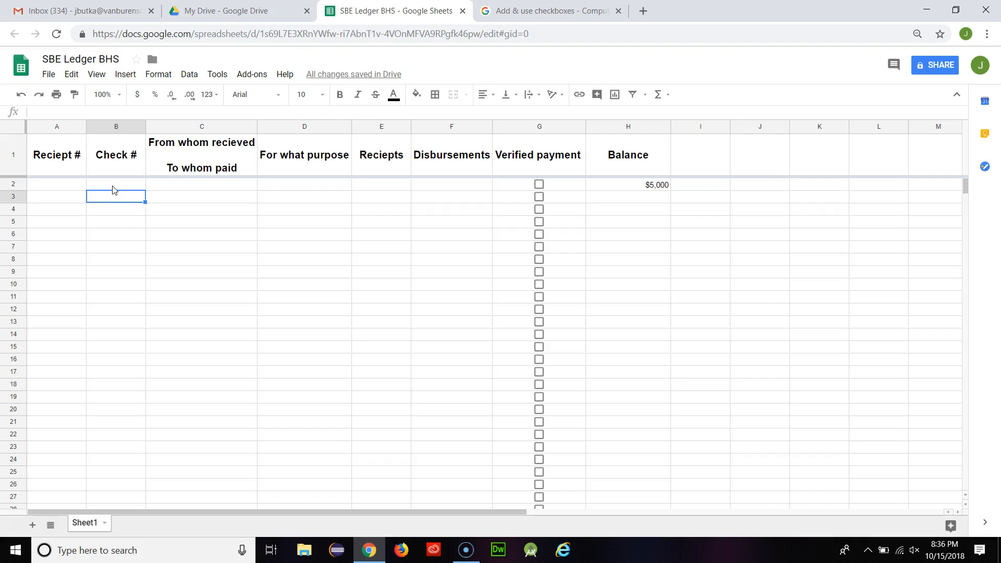
pyautogui.write('1')
pyautogui.press('Tab')
pyautogui.write('GFS')
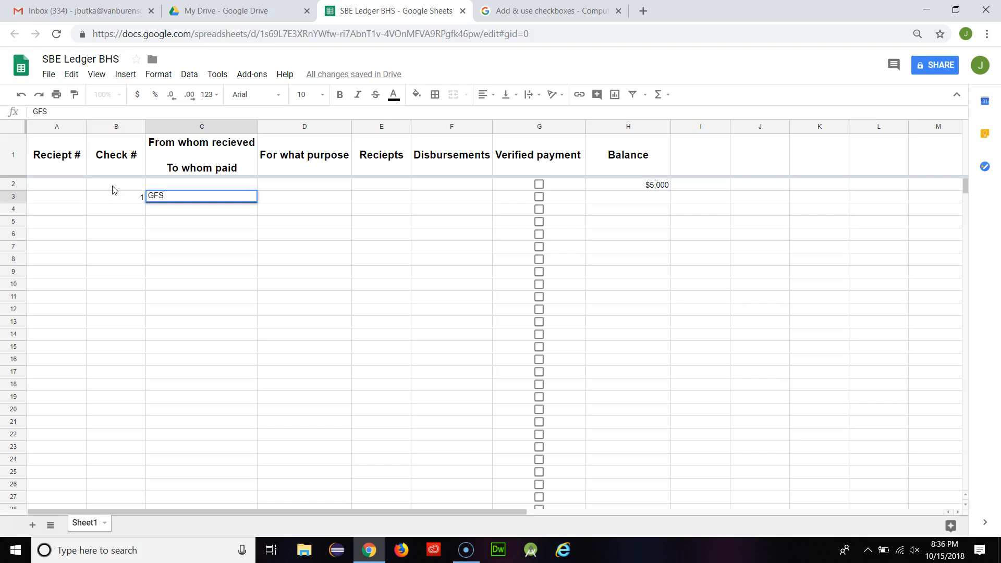
pyautogui.press('Tab')
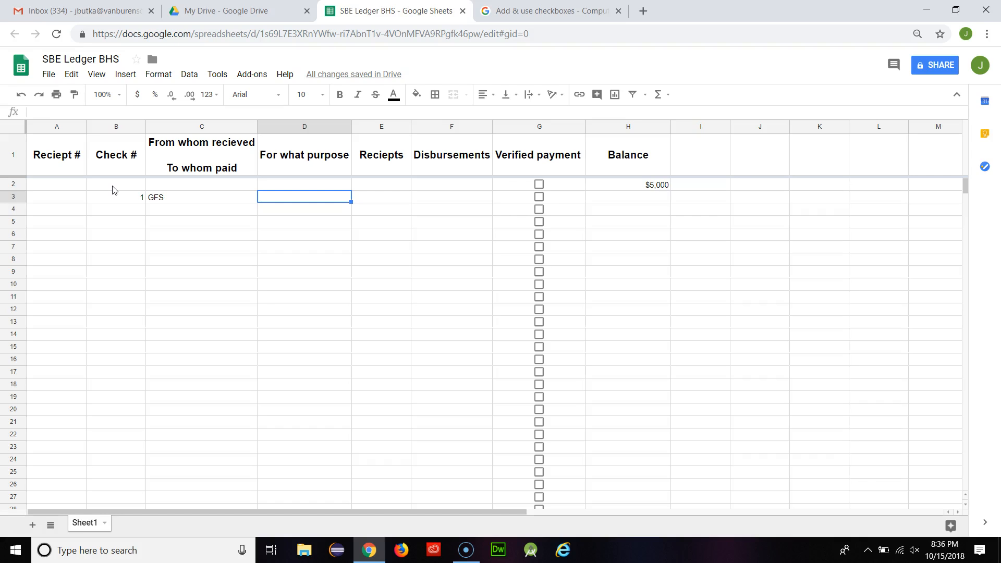
# - Enter the payment's reference number in the For what purpose cell D3
pyautogui.write('188')
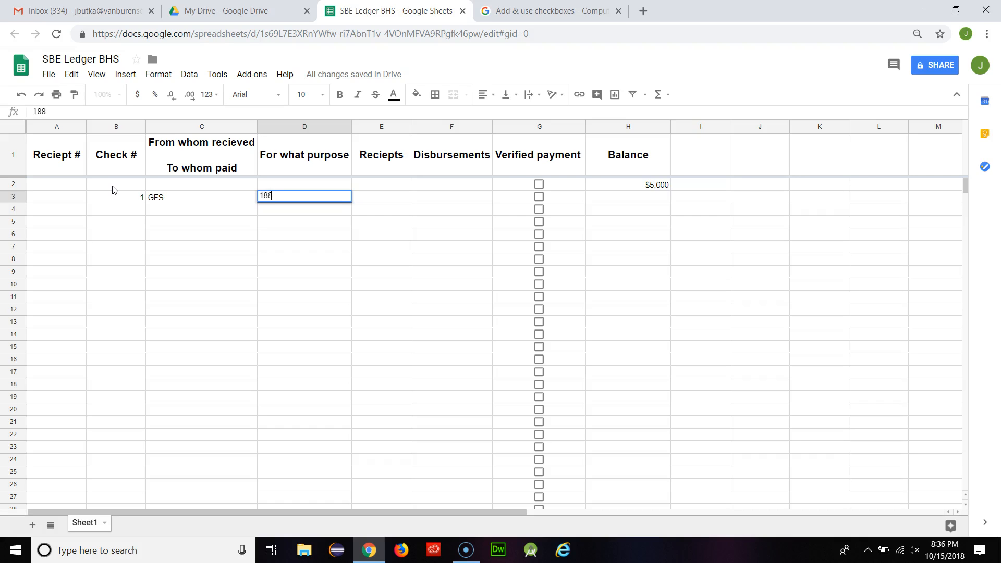
pyautogui.write('420600')
pyautogui.click(362, 196)
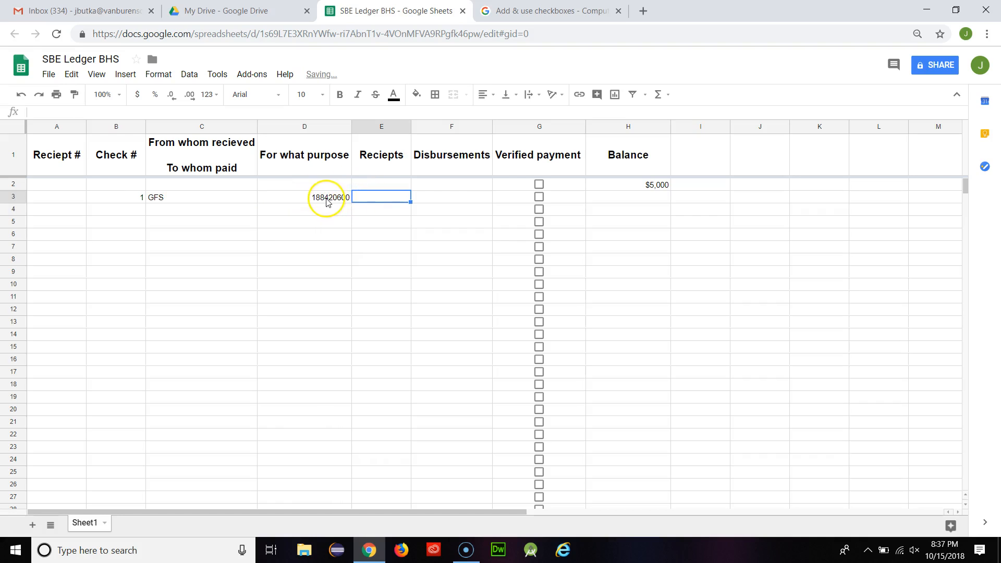
pyautogui.click(327, 203)
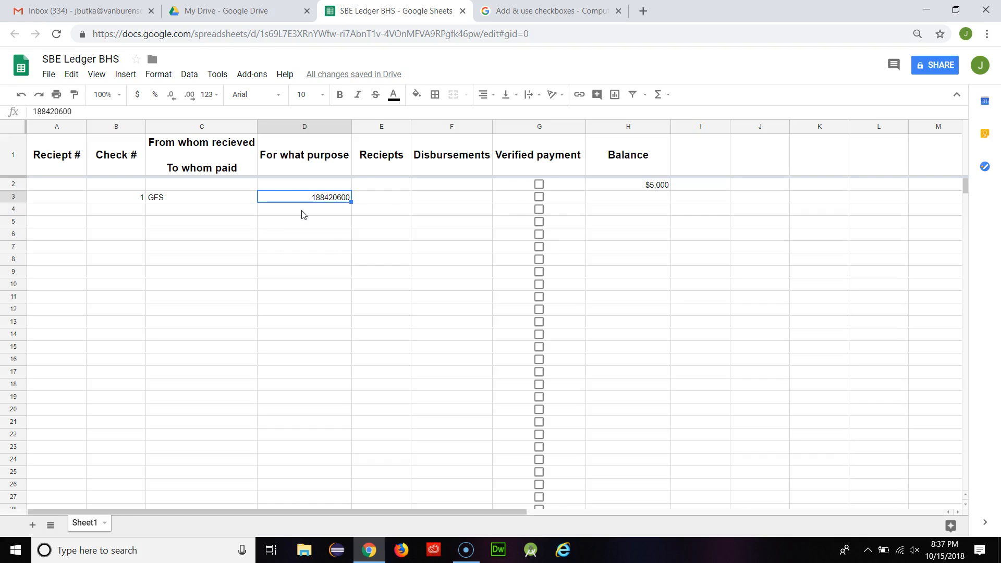
# - Enter a disbursement of 1,328.12 for the GFS payment in F3
pyautogui.click(388, 197)
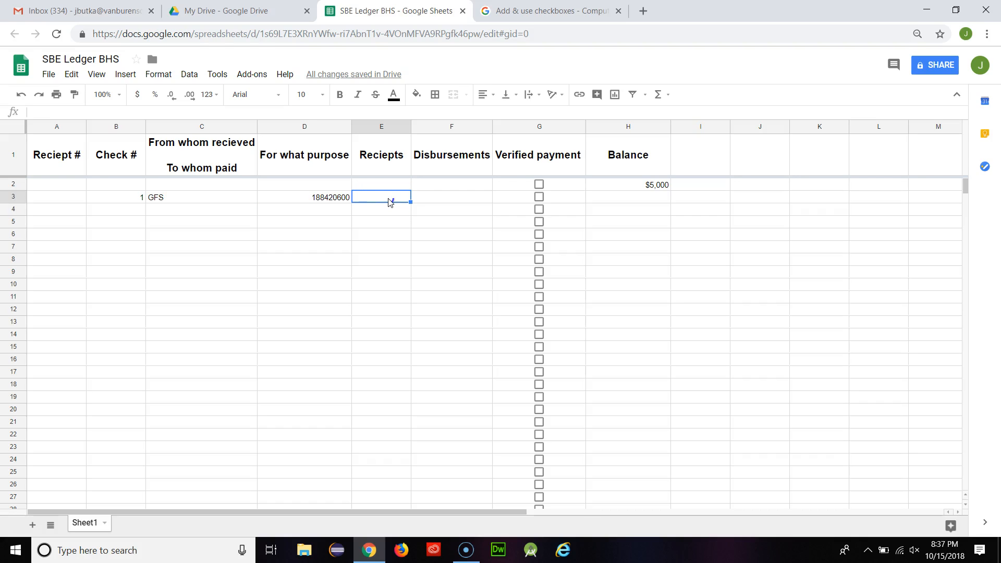
pyautogui.moveTo(389, 203); pyautogui.dragTo(437, 203)
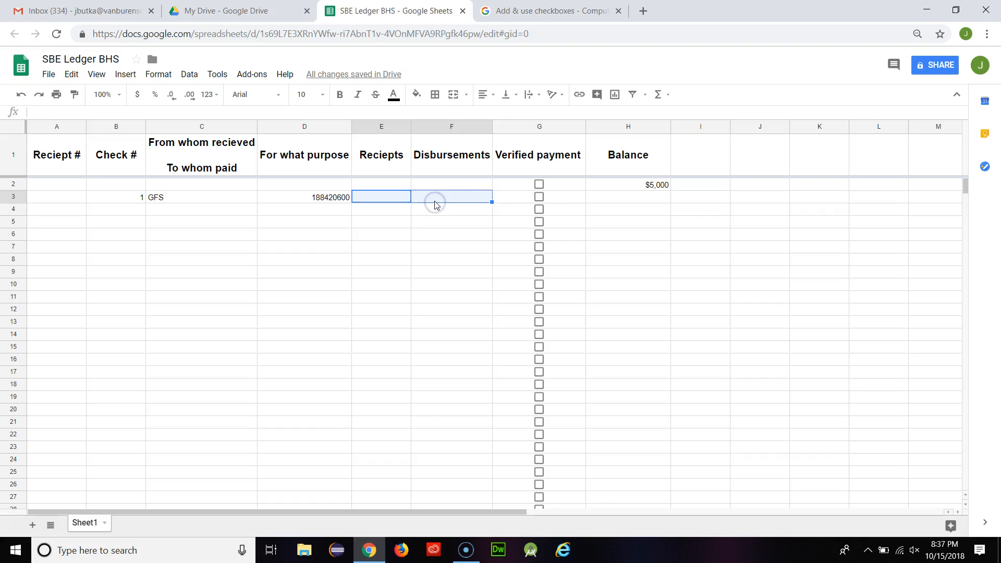
pyautogui.click(437, 202)
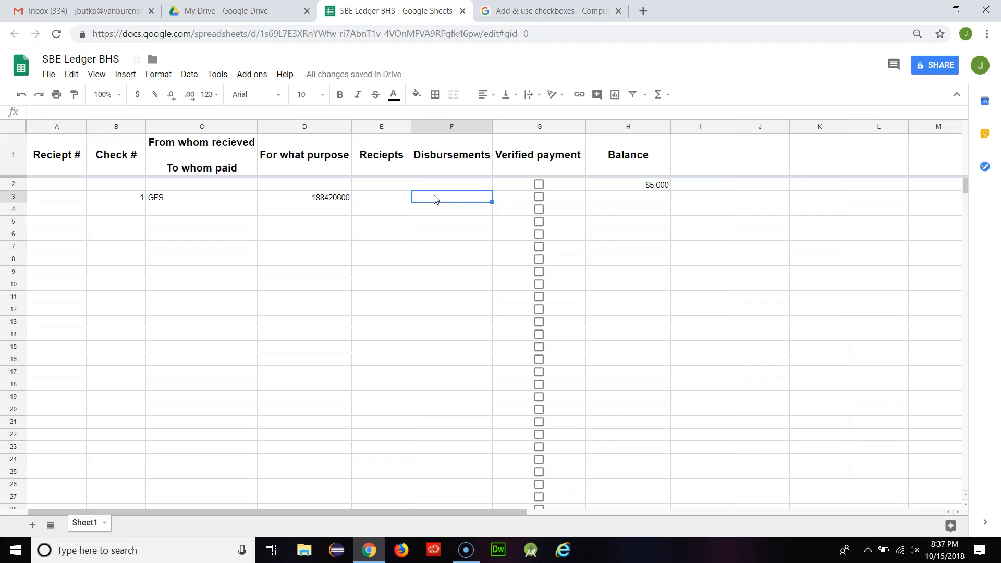
pyautogui.write('1,328.12')
pyautogui.press('Return')
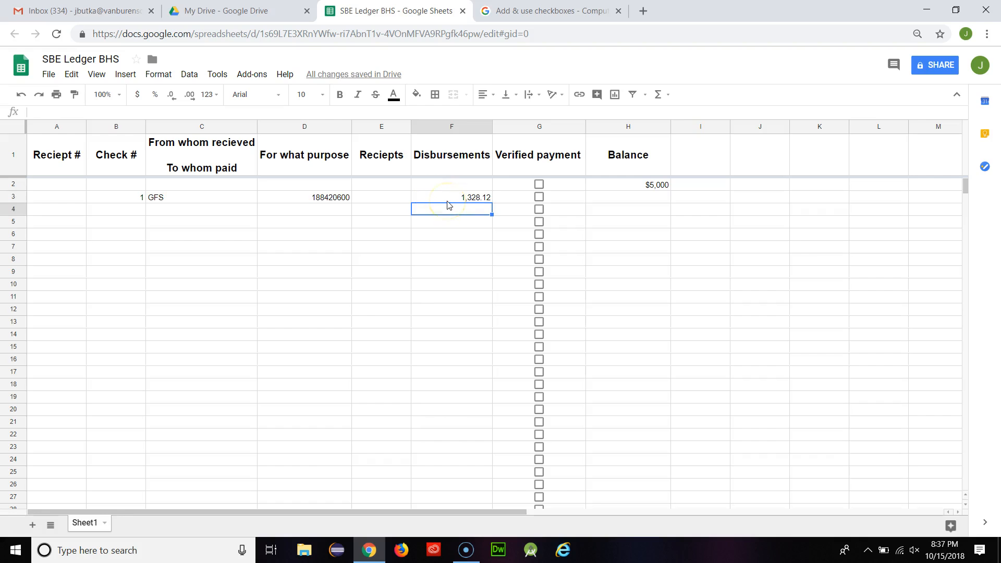
# - Format the entire Disbursements column as currency
pyautogui.click(453, 127)
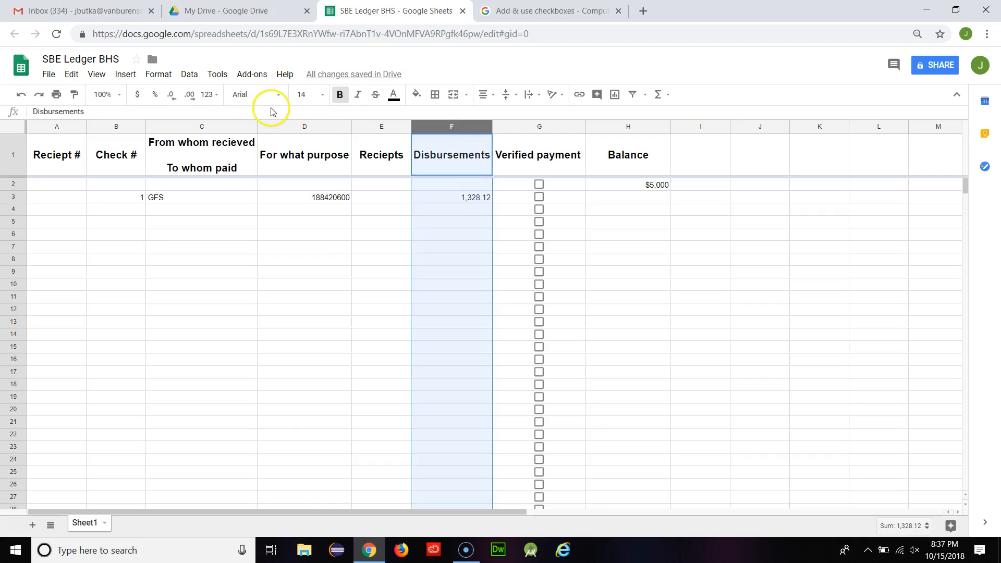
pyautogui.click(139, 96)
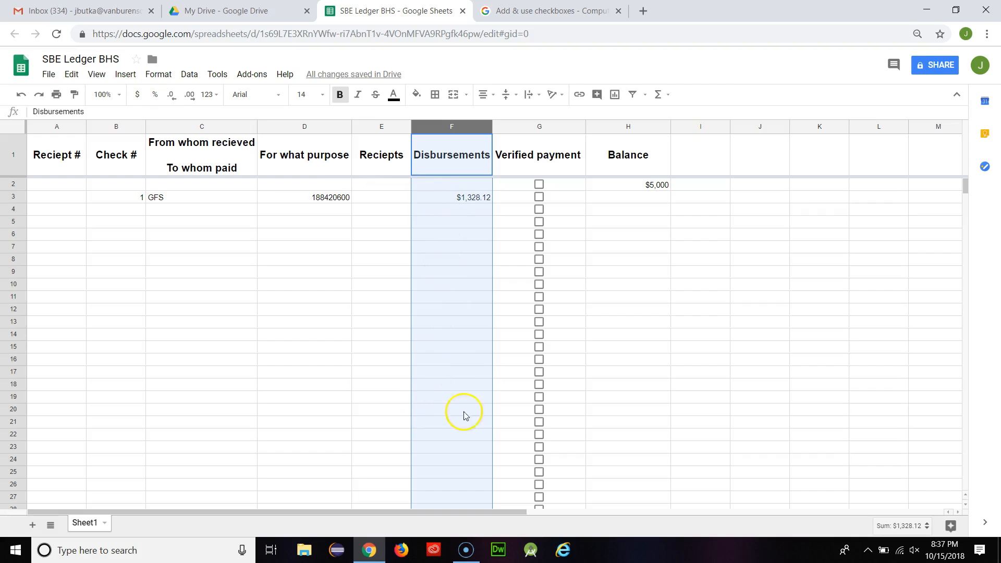
# - Enter 12 in F4 to test the currency format of the Disbursements column
pyautogui.click(447, 210)
pyautogui.write('12')
pyautogui.press('Return')
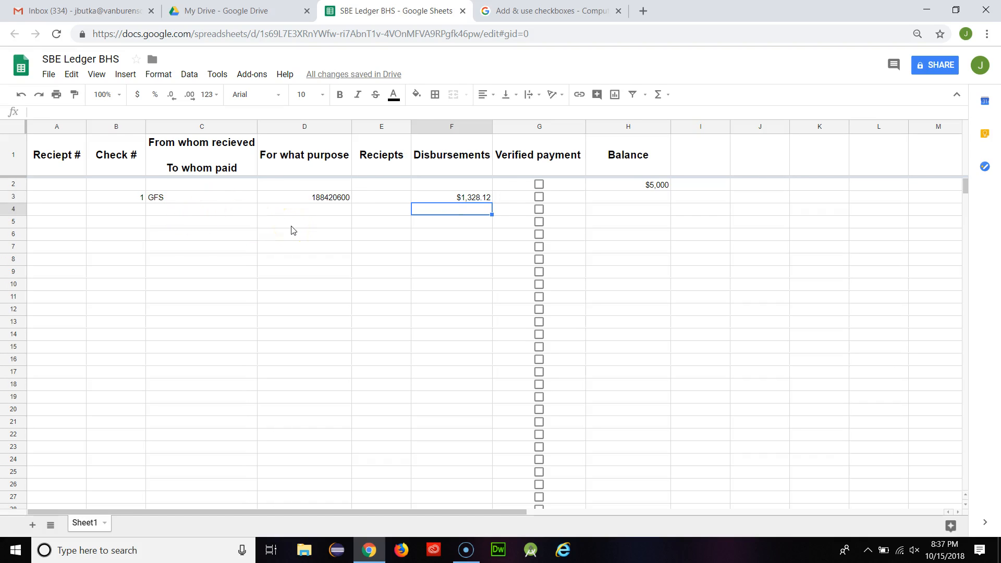
# - Enter the running balance formula =H2-F3+E3 in H3
pyautogui.click(626, 197)
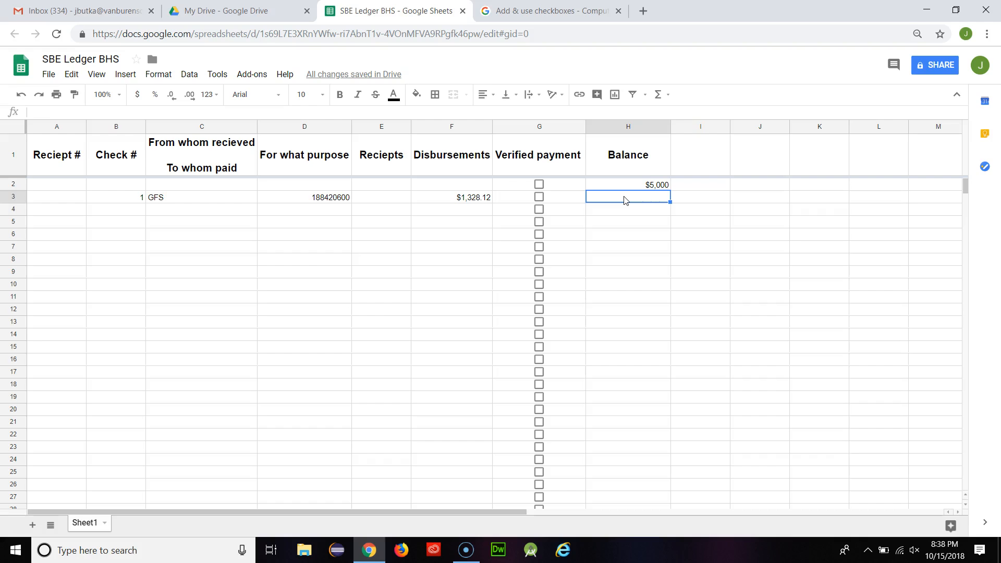
pyautogui.write('=')
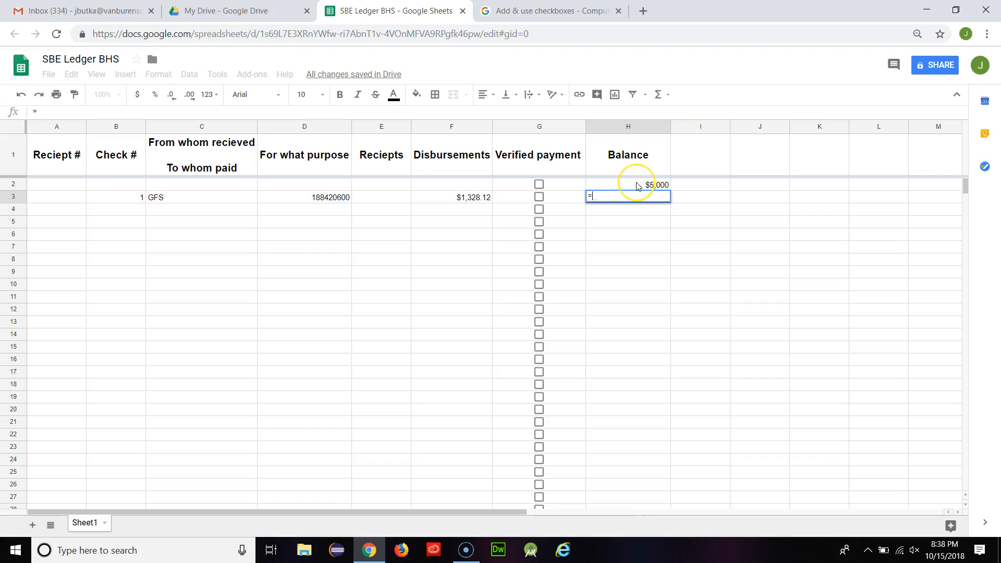
pyautogui.click(637, 186)
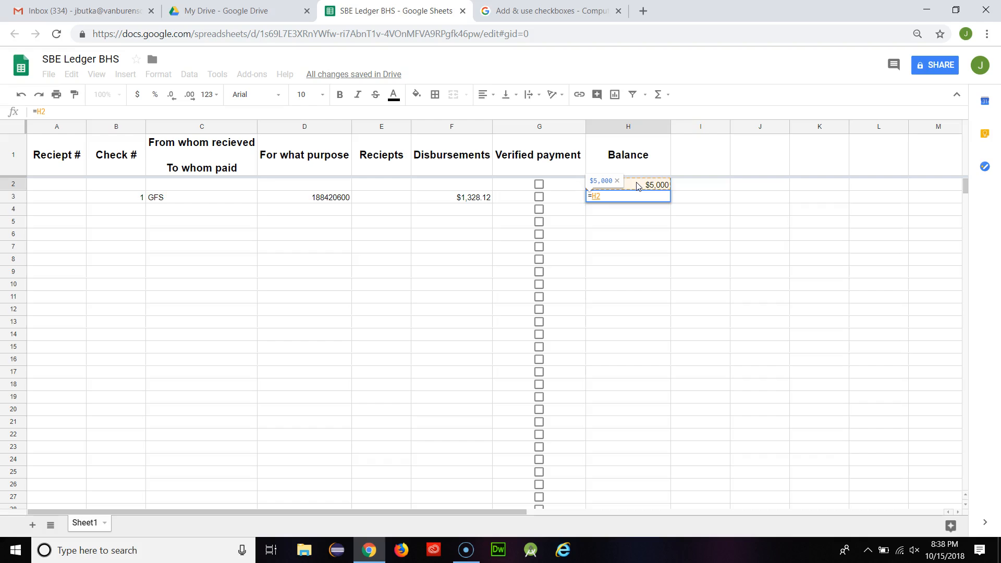
pyautogui.write('-')
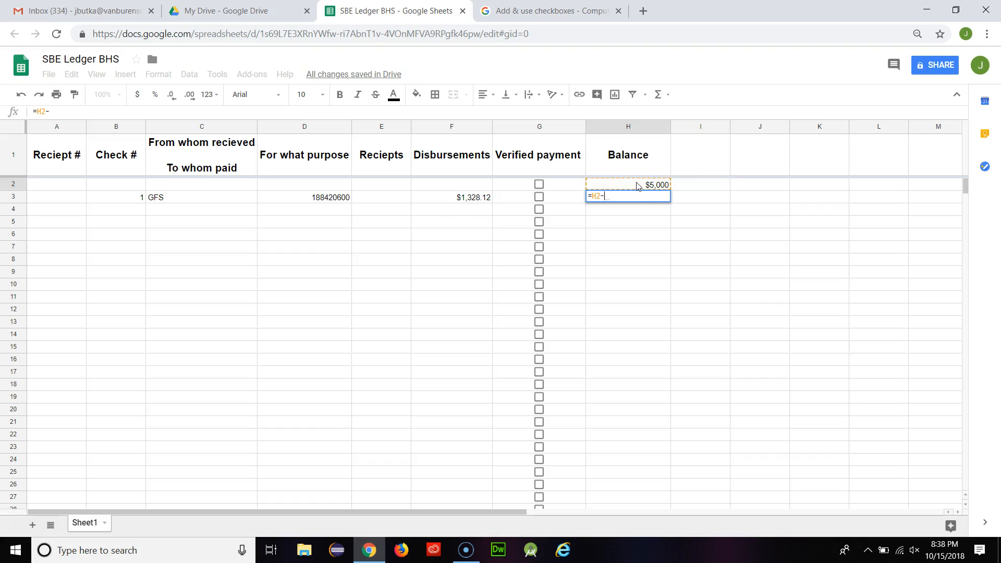
pyautogui.click(463, 200)
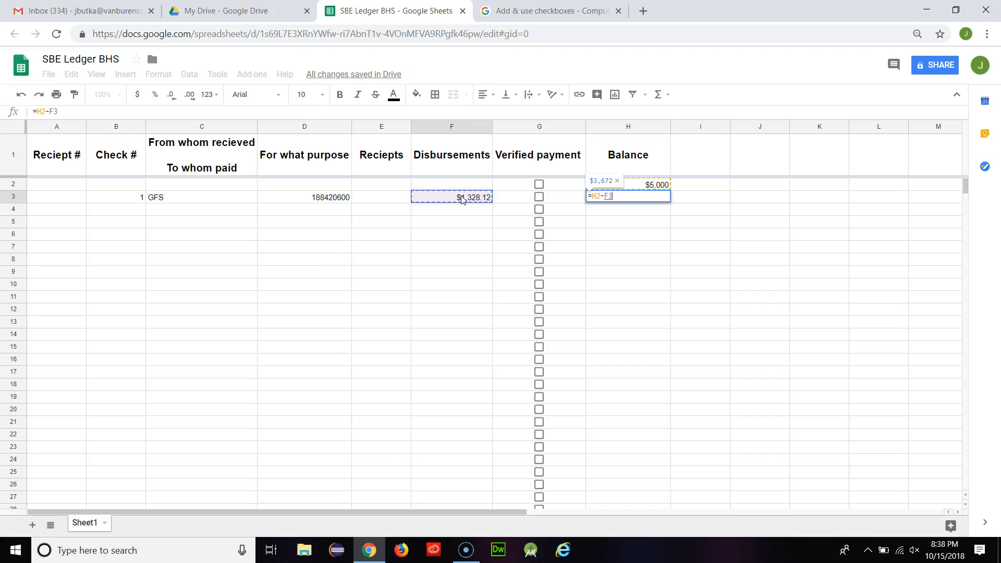
pyautogui.write('+')
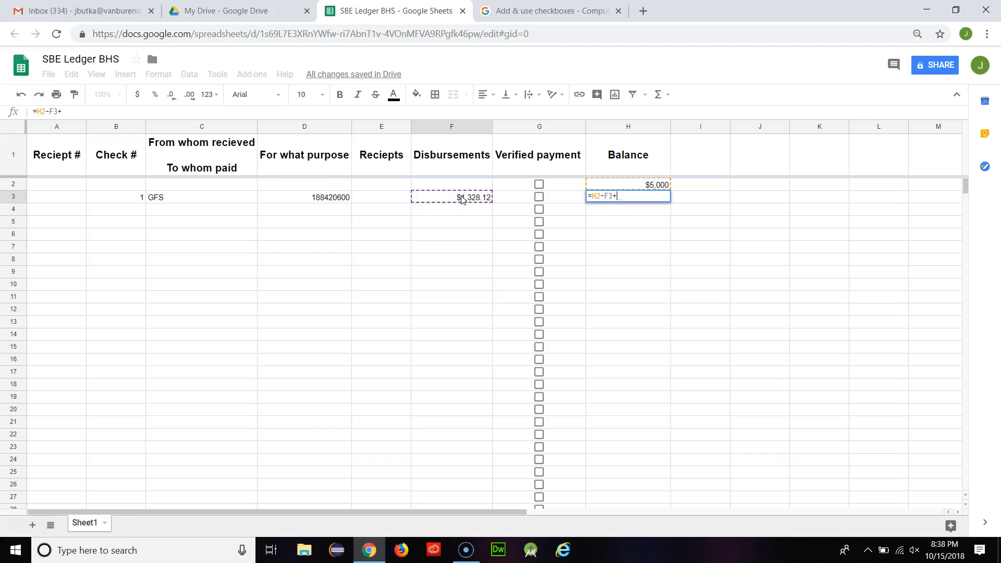
pyautogui.click(397, 198)
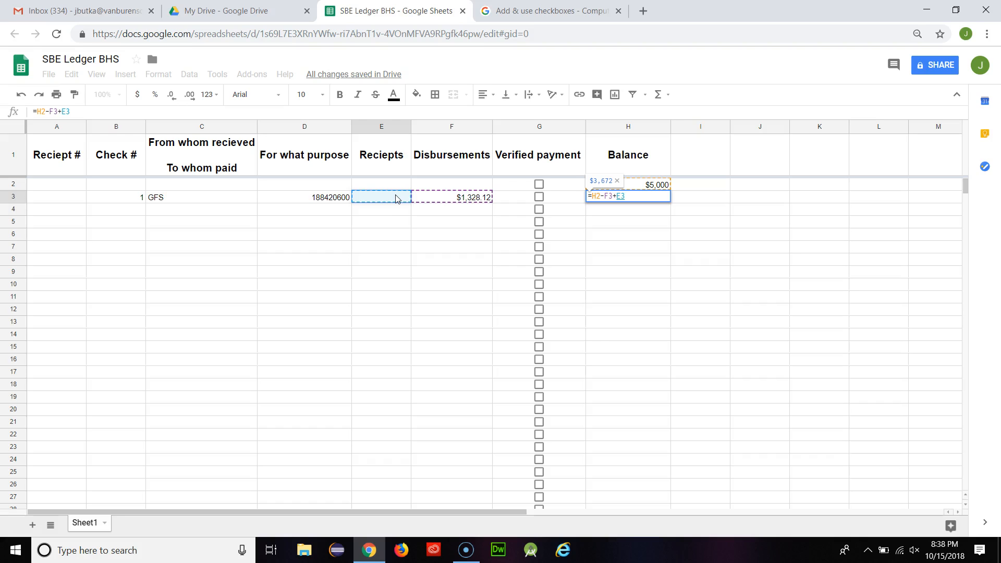
pyautogui.press('Return')
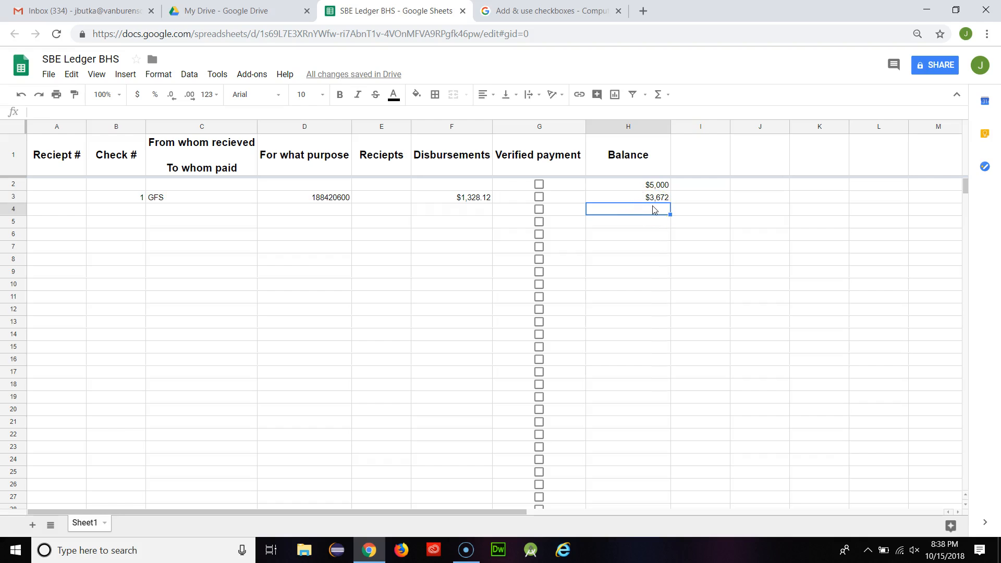
# - Fill the balance formula from H3 down the Balance column through H101
pyautogui.click(655, 197)
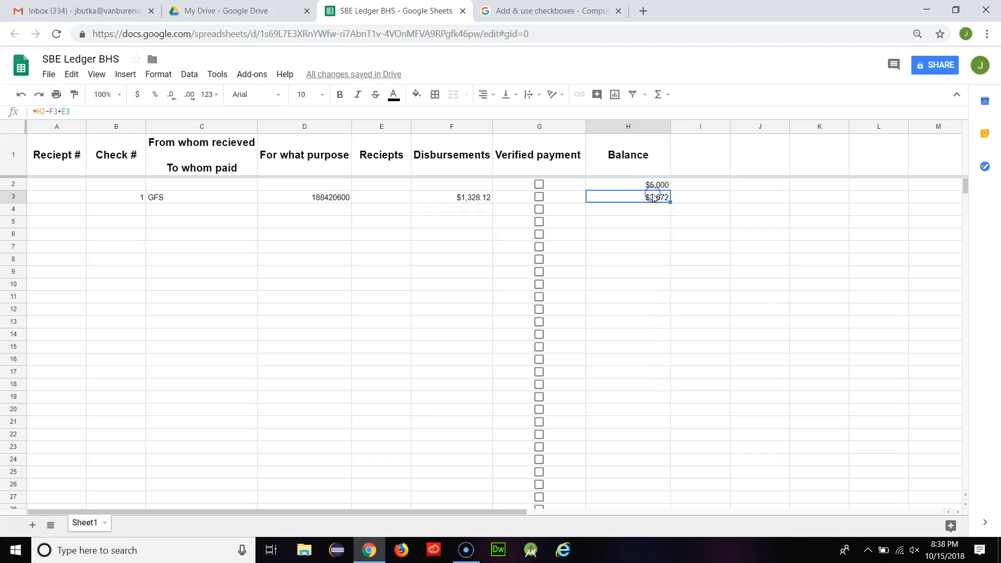
pyautogui.moveTo(665, 231); pyautogui.dragTo(608, 188)
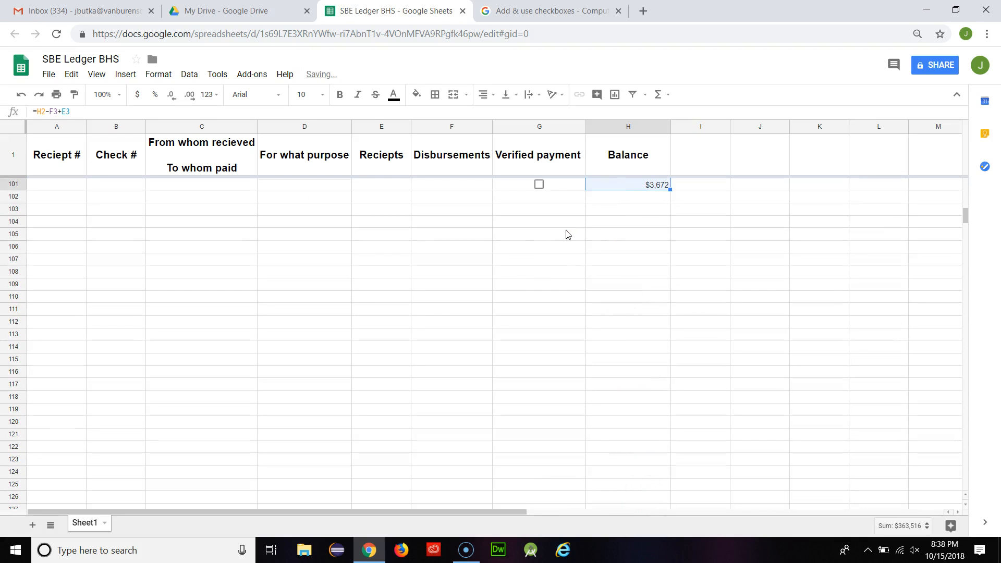
# - Examine the filled Balance column from the header row down through the first rows
pyautogui.hotkey('ctrl', 'Up')
pyautogui.press('Down')
pyautogui.press('Down')
pyautogui.press('Down')
pyautogui.press('Down')
pyautogui.press('Down')
pyautogui.press('Down')
pyautogui.press('Down')
pyautogui.press('Down')
pyautogui.press('Down')
pyautogui.press('Down')
pyautogui.press('Down')
pyautogui.press('Down')
pyautogui.press('Down')
pyautogui.press('Down')
pyautogui.press('Down')
pyautogui.press('Down')
pyautogui.press('Up')
pyautogui.press('Up')
pyautogui.press('Up')
pyautogui.press('Up')
pyautogui.press('Up')
pyautogui.press('Up')
pyautogui.press('Up')
pyautogui.press('Up')
pyautogui.press('Up')
pyautogui.press('Up')
pyautogui.press('Up')
pyautogui.press('Up')
pyautogui.press('Up')
pyautogui.press('Up')
pyautogui.press('Up')
pyautogui.press('Up')
pyautogui.press('Up')
pyautogui.press('Down')
pyautogui.press('Down')
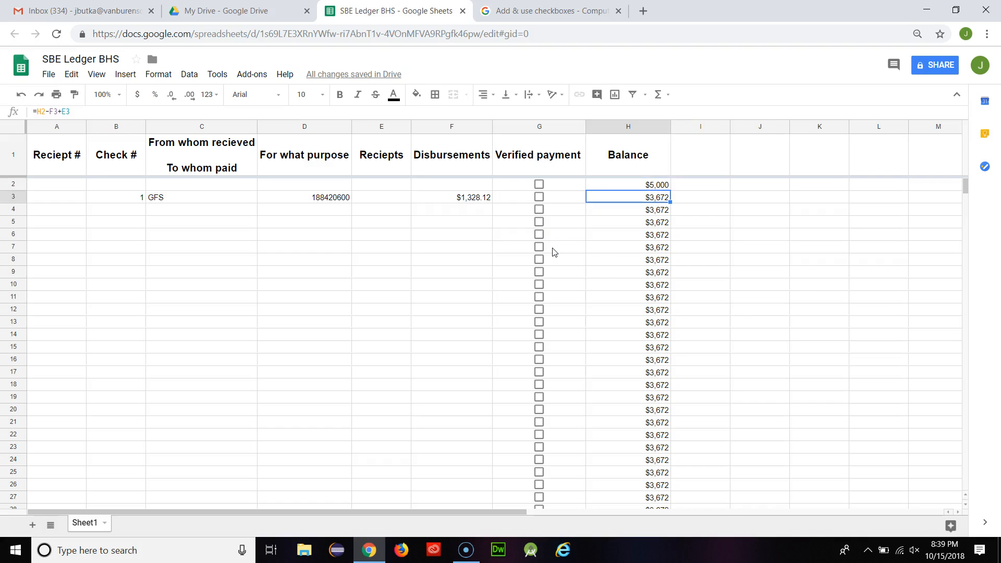
# - Test the running balance by entering a receipt of 1000 in E4 and a disbursement of 100 in F5
pyautogui.press('Left')
pyautogui.press('Left')
pyautogui.press('Left')
pyautogui.press('Down')
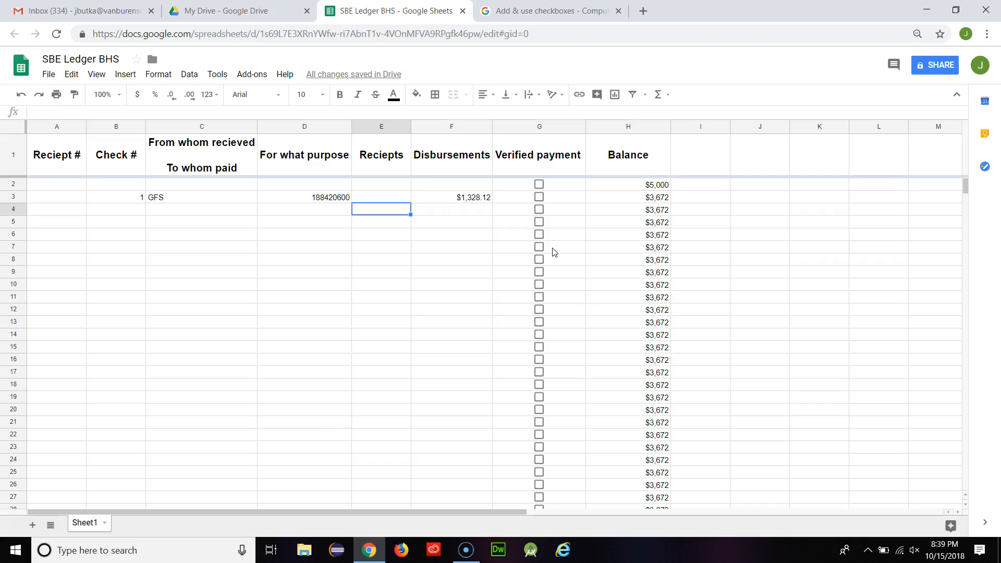
pyautogui.write('1000')
pyautogui.press('Return')
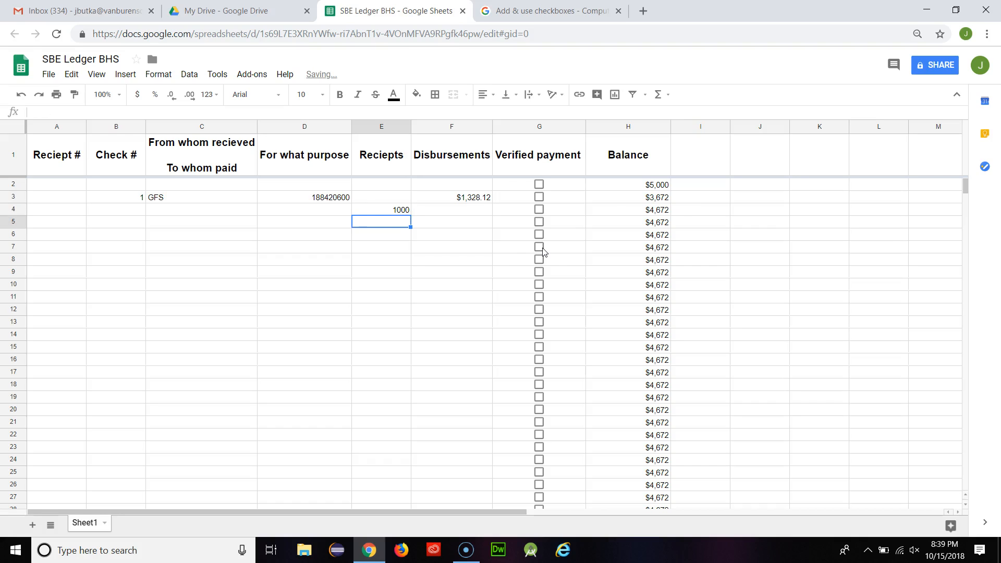
pyautogui.click(438, 229)
pyautogui.write('100')
pyautogui.press('Return')
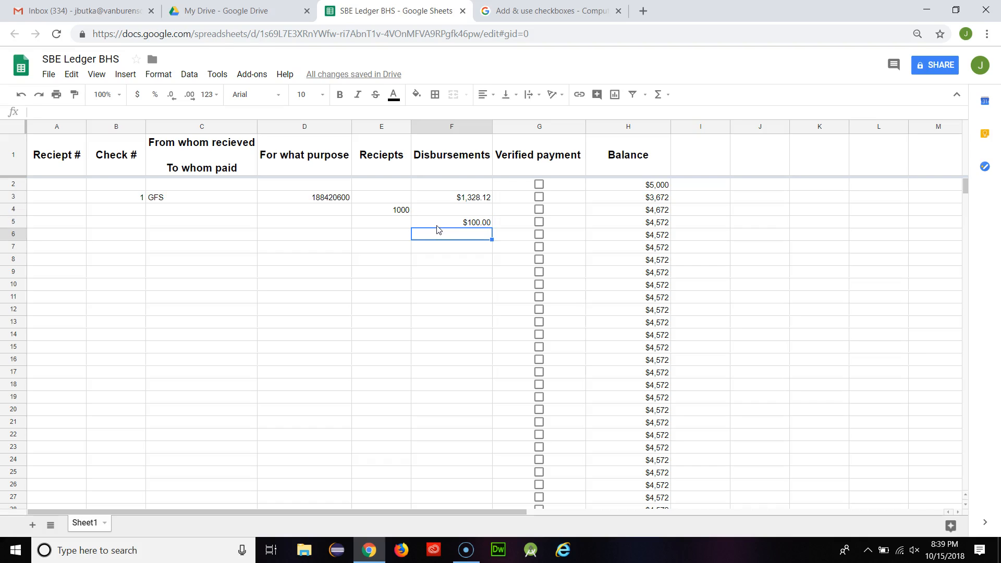
# - Clear the test amounts from F5 and E4
pyautogui.click(466, 227)
pyautogui.press('Delete')
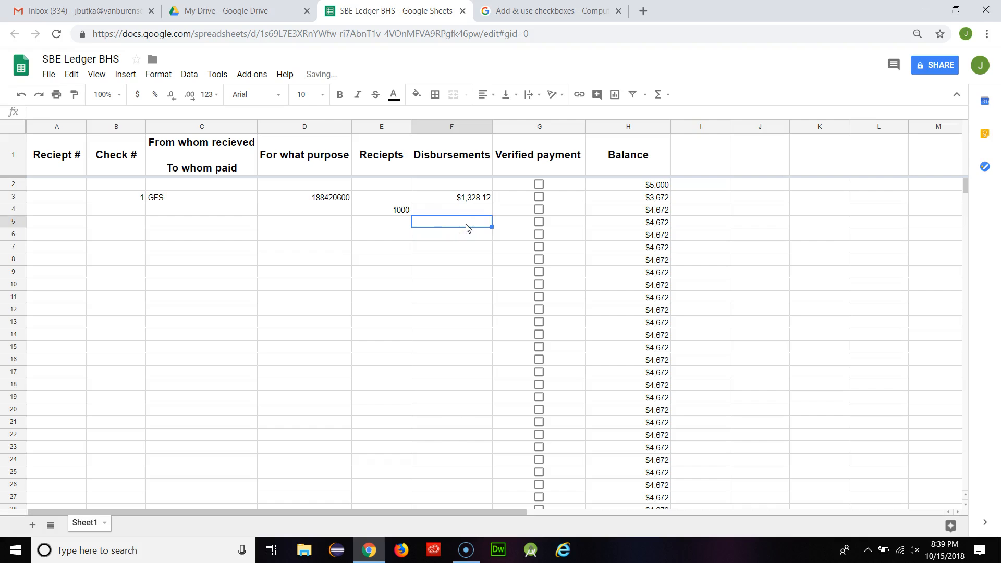
pyautogui.click(400, 210)
pyautogui.press('Delete')
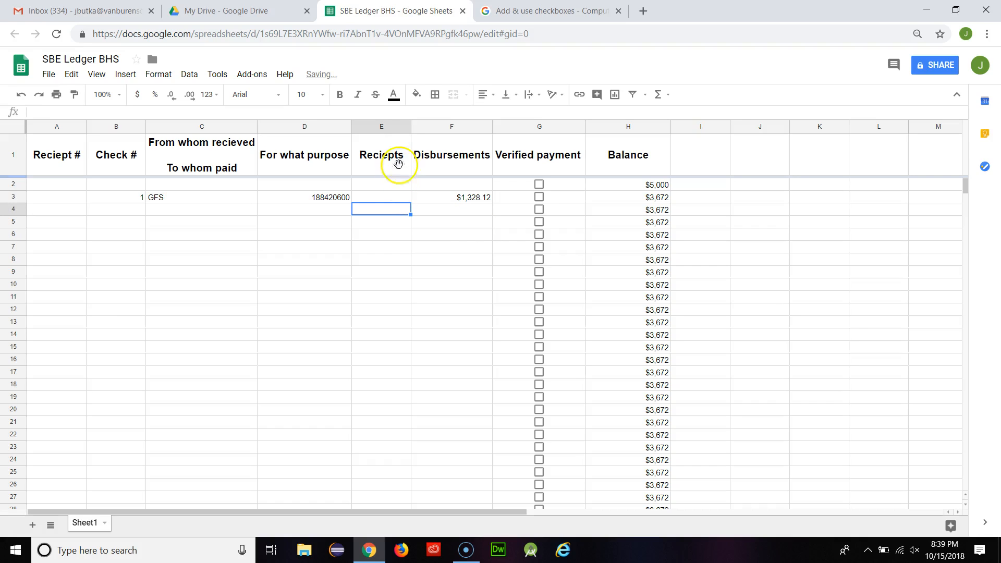
# - Format the entire Reciepts column as currency
pyautogui.click(384, 128)
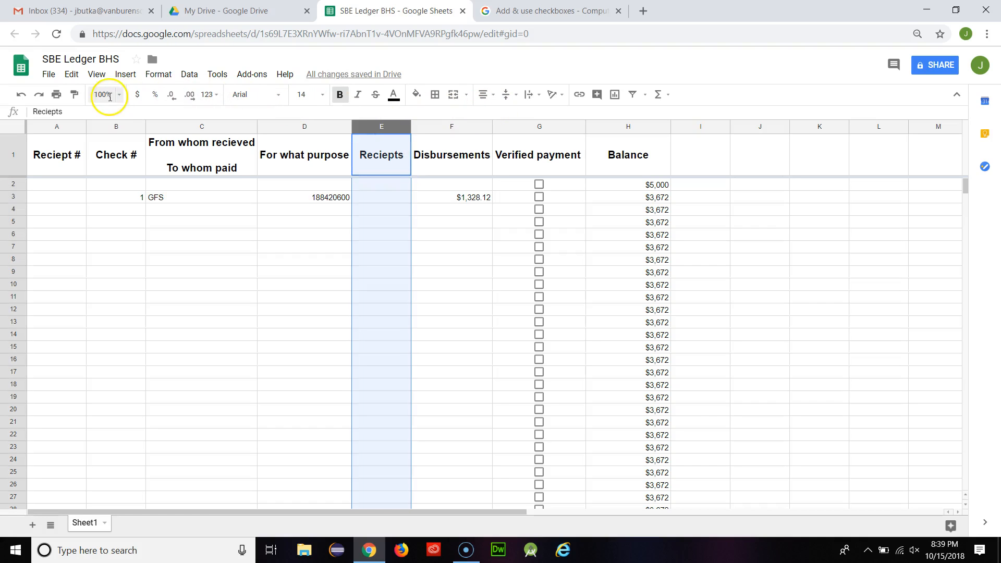
pyautogui.click(136, 97)
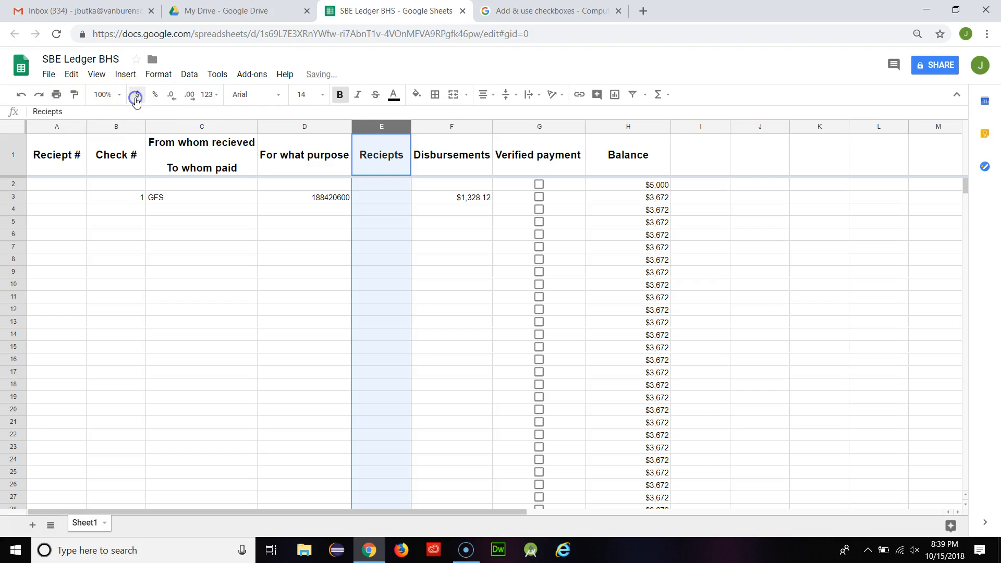
# - Test the currency format of the Reciepts column by entering 1000 in E4 and clearing it again
pyautogui.click(378, 221)
pyautogui.click(378, 208)
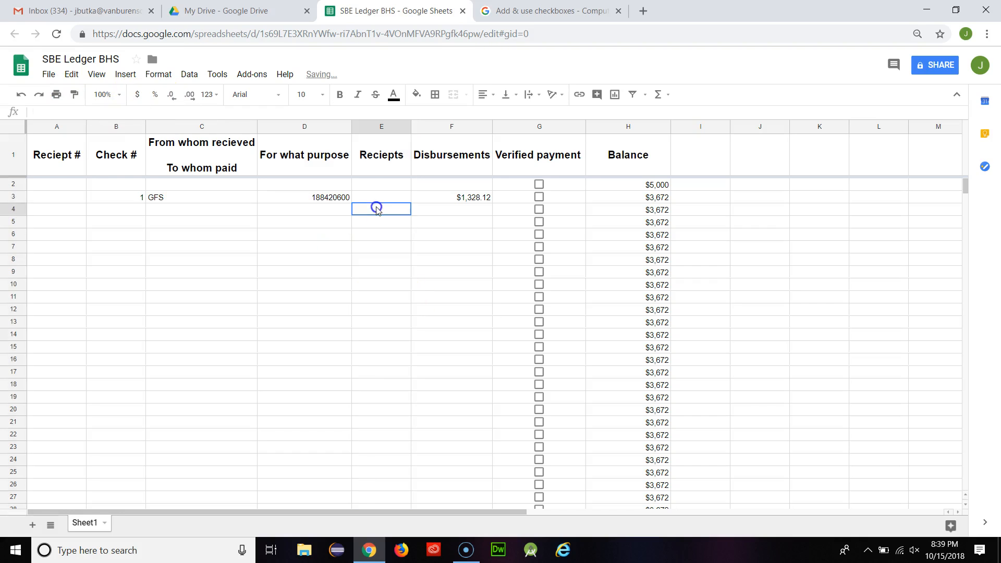
pyautogui.write('1000')
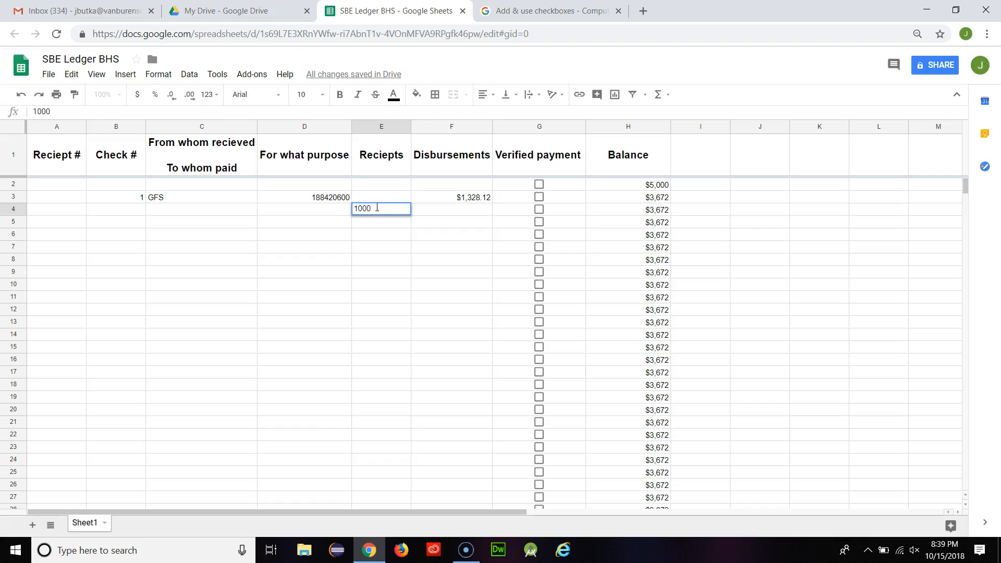
pyautogui.press('Return')
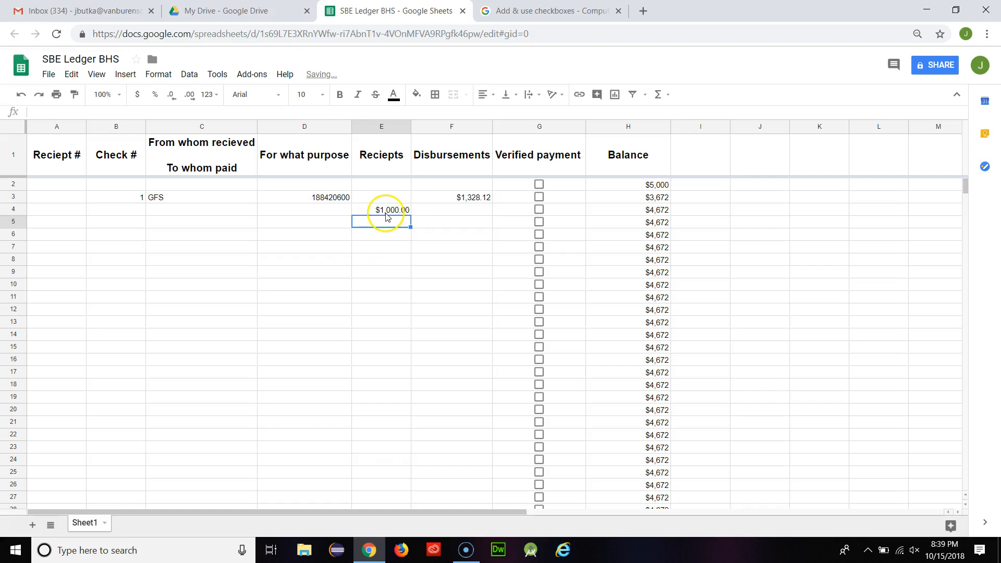
pyautogui.click(383, 212)
pyautogui.press('Delete')
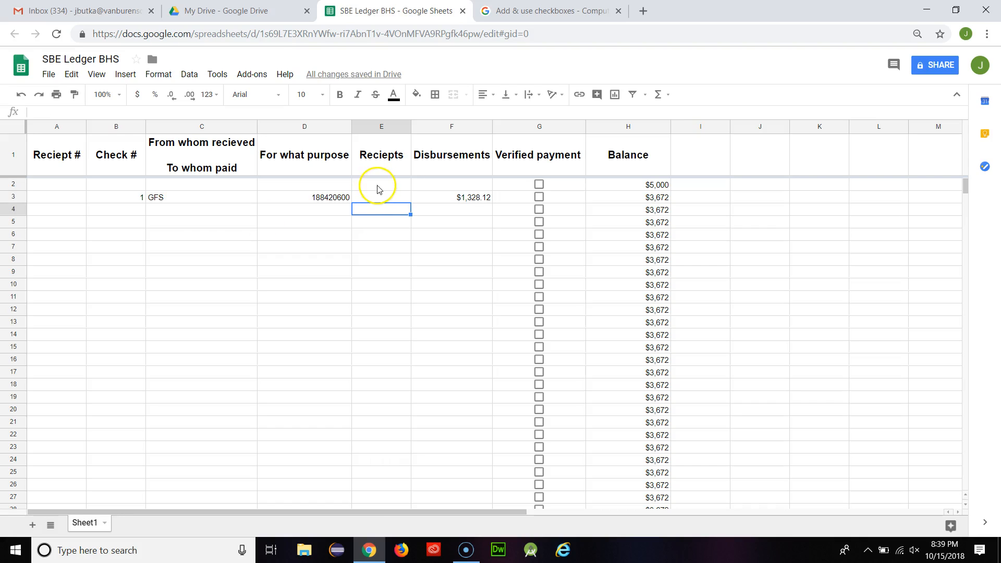
# - Enter check numbers 2, 3, 4 and 5 in cells B4 to B7 of the Check # column
pyautogui.click(130, 214)
pyautogui.write('2')
pyautogui.press('Return')
pyautogui.write('3')
pyautogui.press('Return')
pyautogui.write('4')
pyautogui.press('Return')
pyautogui.write('5')
pyautogui.press('Return')
# - Enter Intrastate as the payee of check 2 in C4
pyautogui.press('Up')
pyautogui.press('Up')
pyautogui.press('Up')
pyautogui.press('Up')
pyautogui.press('Right')
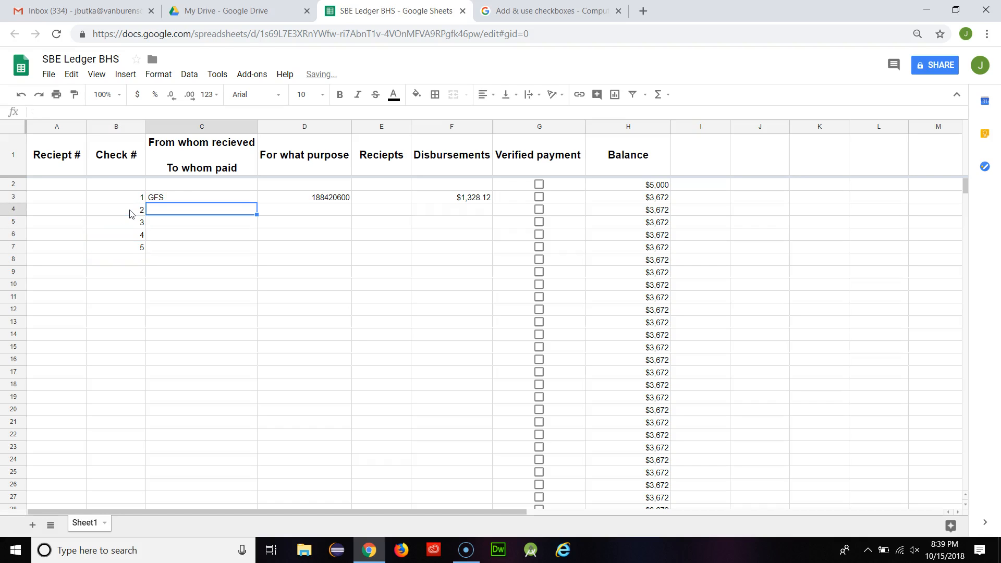
pyautogui.write('Intr')
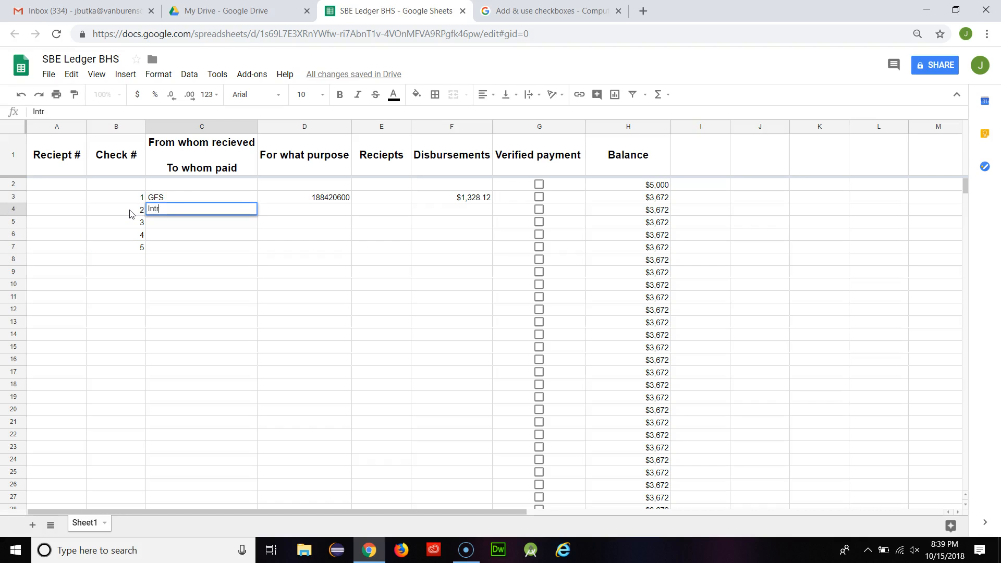
pyautogui.write('astate')
pyautogui.press('Tab')
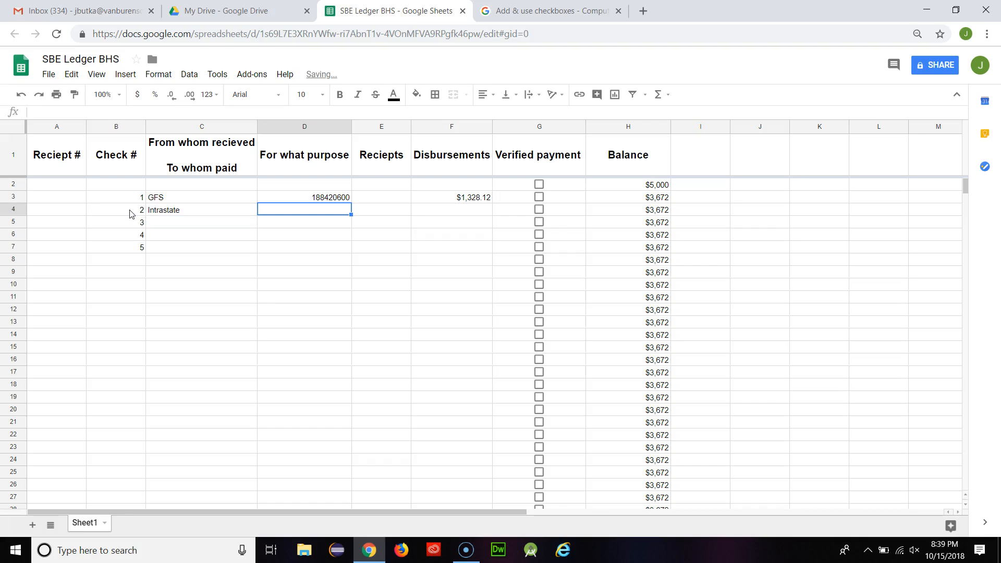
# - Enter the payment's reference number in D4 and a disbursement of 322.89 in F4
pyautogui.write('97')
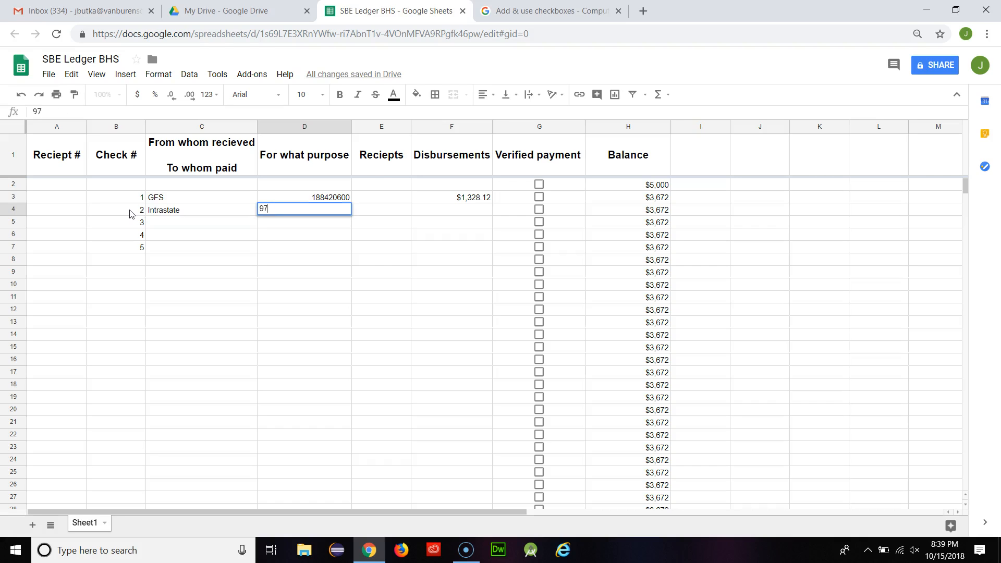
pyautogui.write('2197')
pyautogui.doubleClick(454, 213)
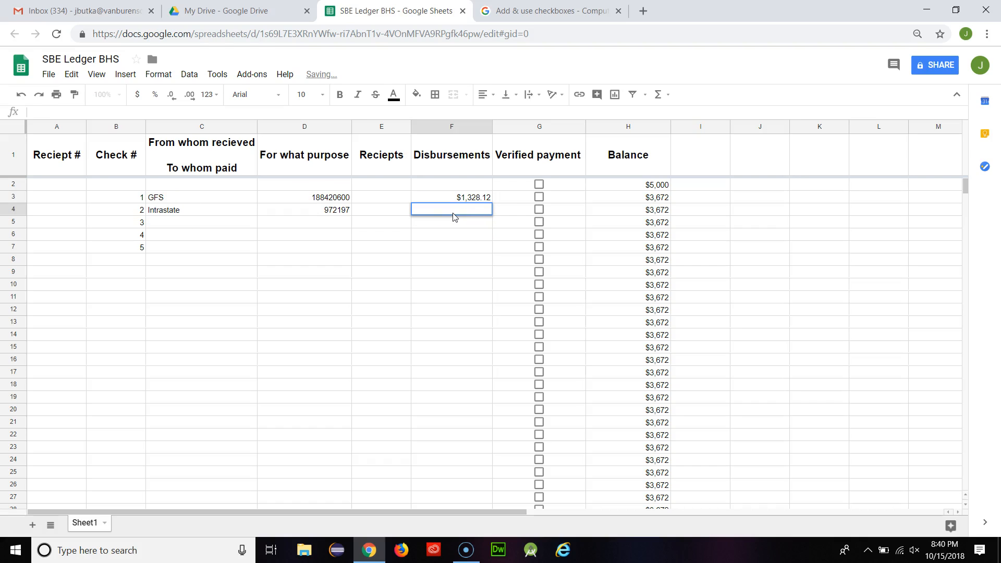
pyautogui.write('322.')
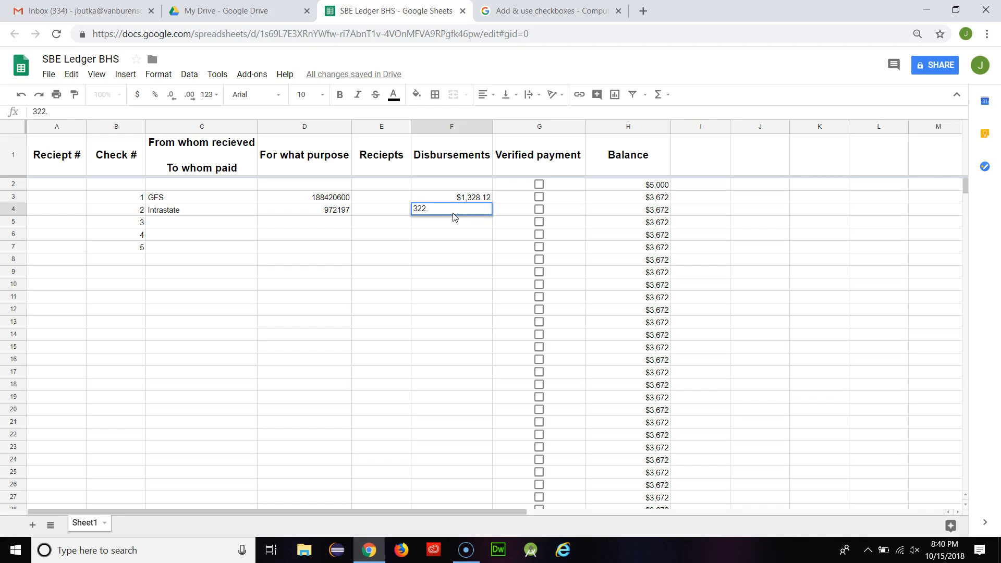
pyautogui.write('89')
pyautogui.press('Return')
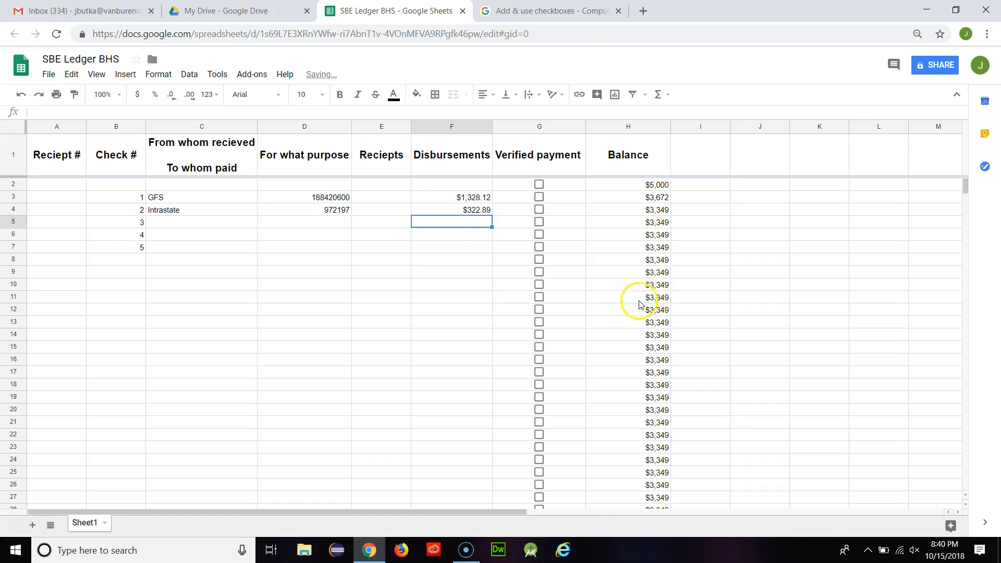
# - Mark the payments of checks 1 and 2 as verified in G3 and G4
pyautogui.click(540, 199)
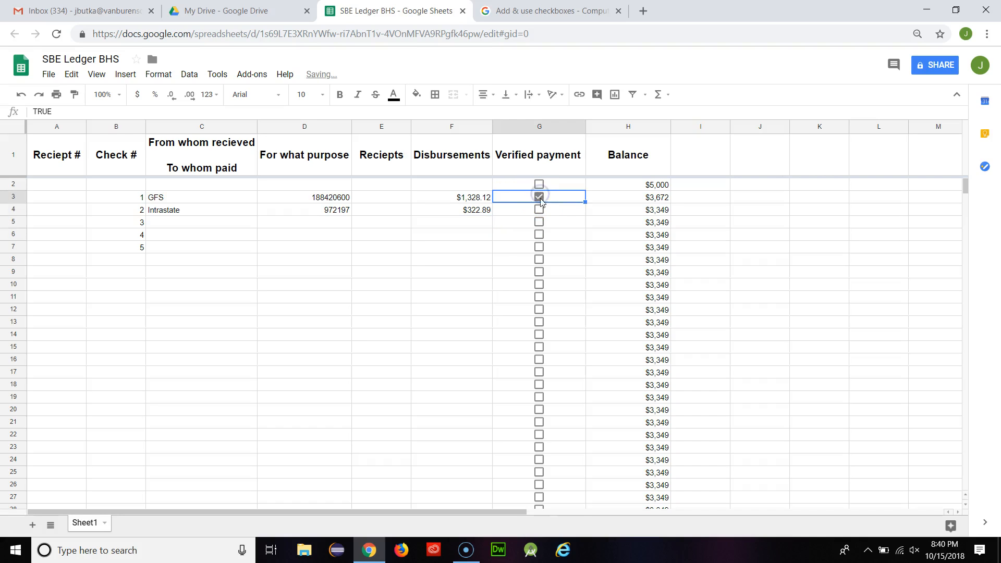
pyautogui.click(540, 209)
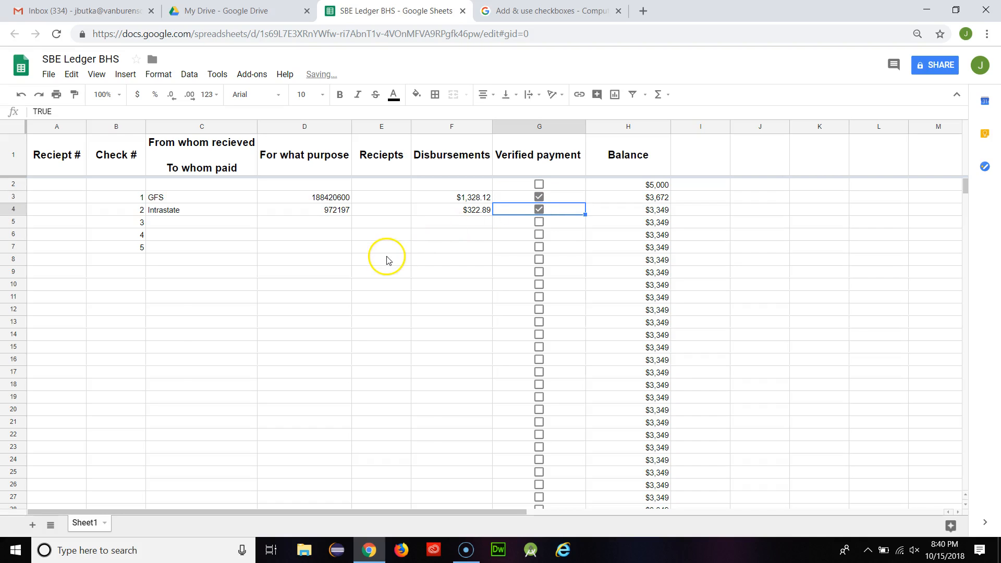
# - Record check 3 in row 5 with payee GFS, its reference number as purpose and a disbursement of 221.72, and mark the payment verified
pyautogui.click(180, 224)
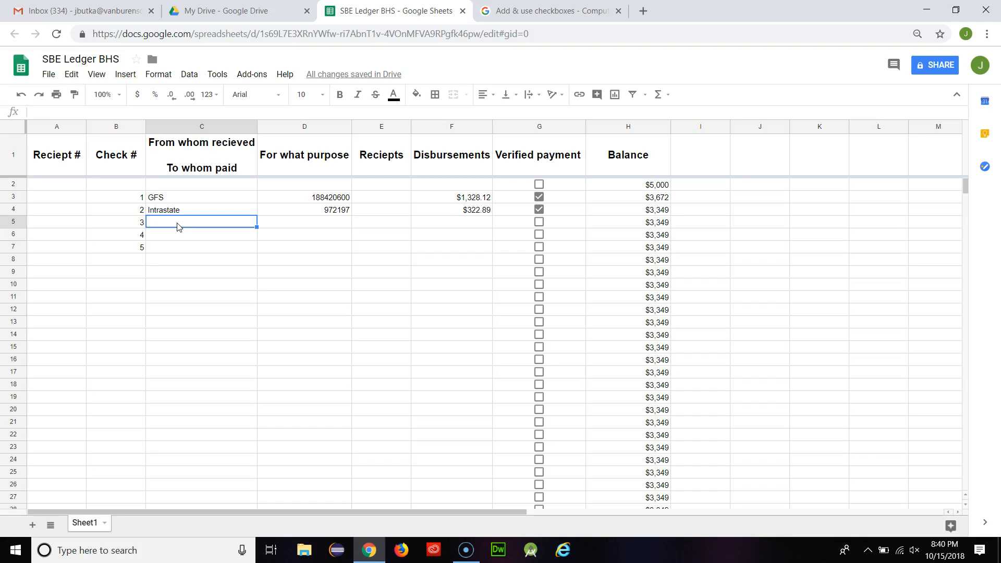
pyautogui.write('GFS')
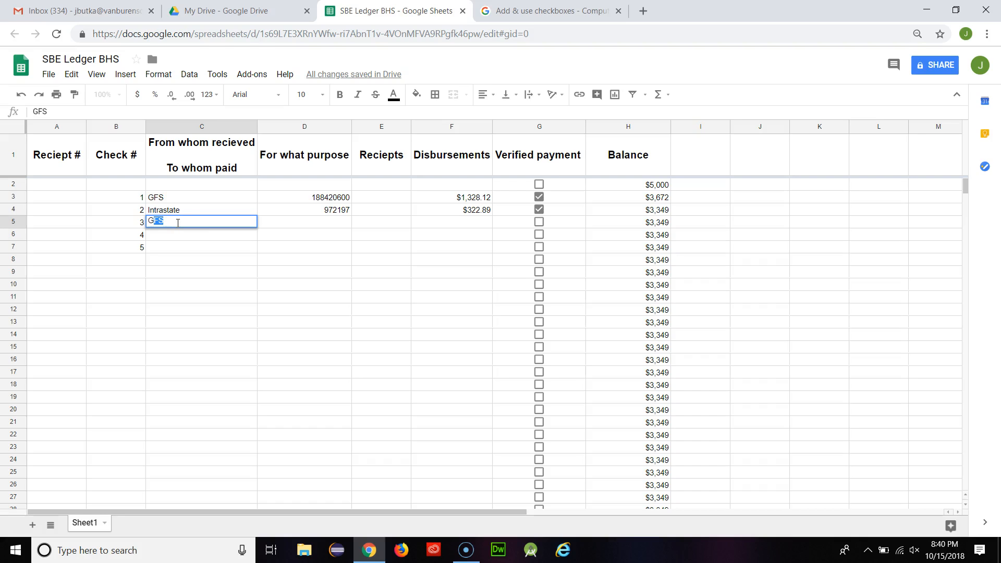
pyautogui.press('Return')
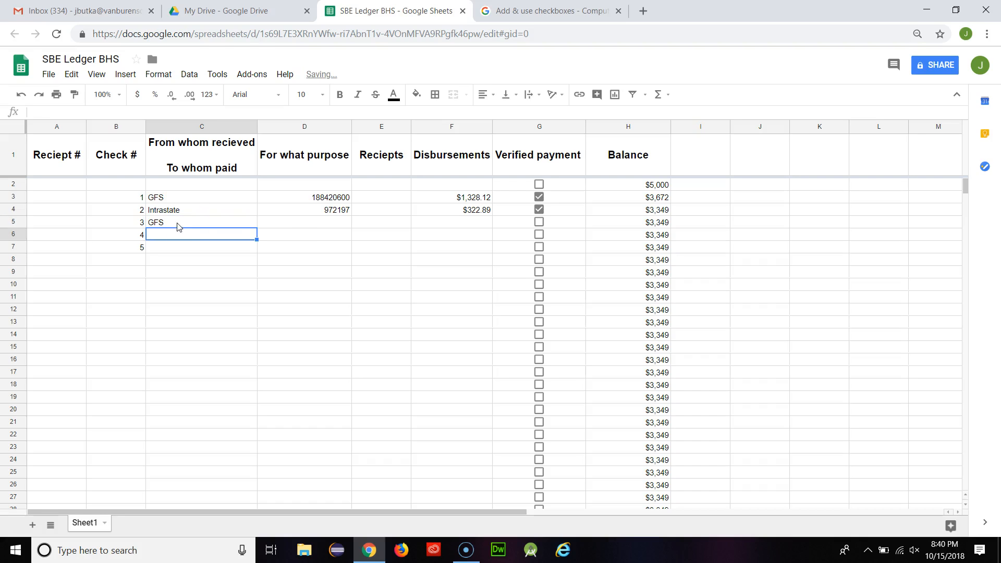
pyautogui.click(291, 224)
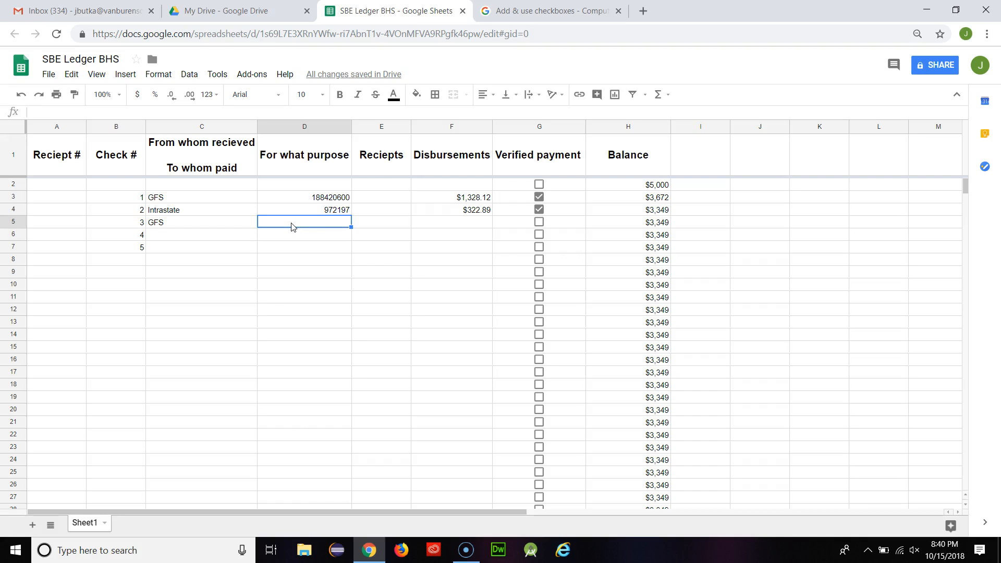
pyautogui.write('988')
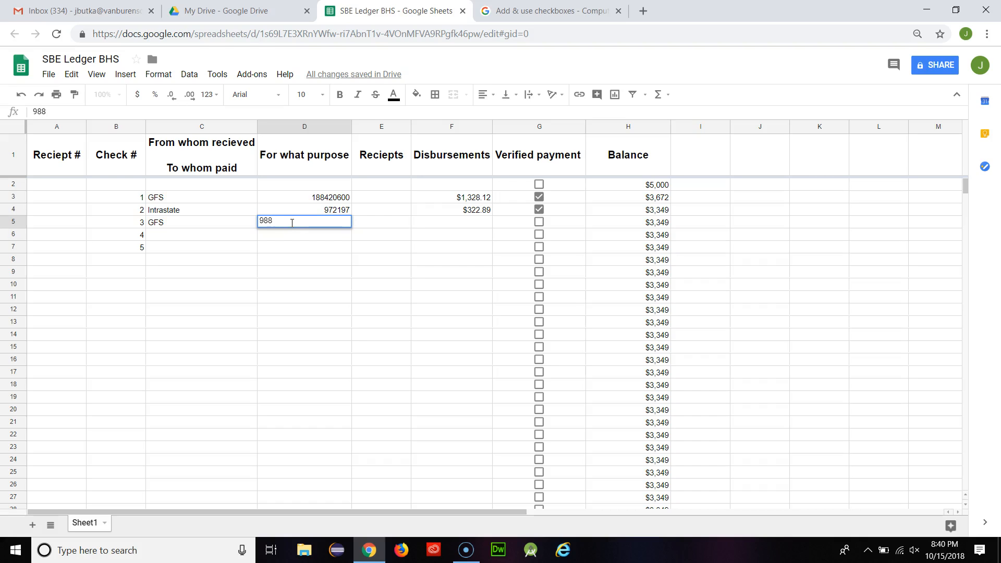
pyautogui.write('6605')
pyautogui.click(459, 222)
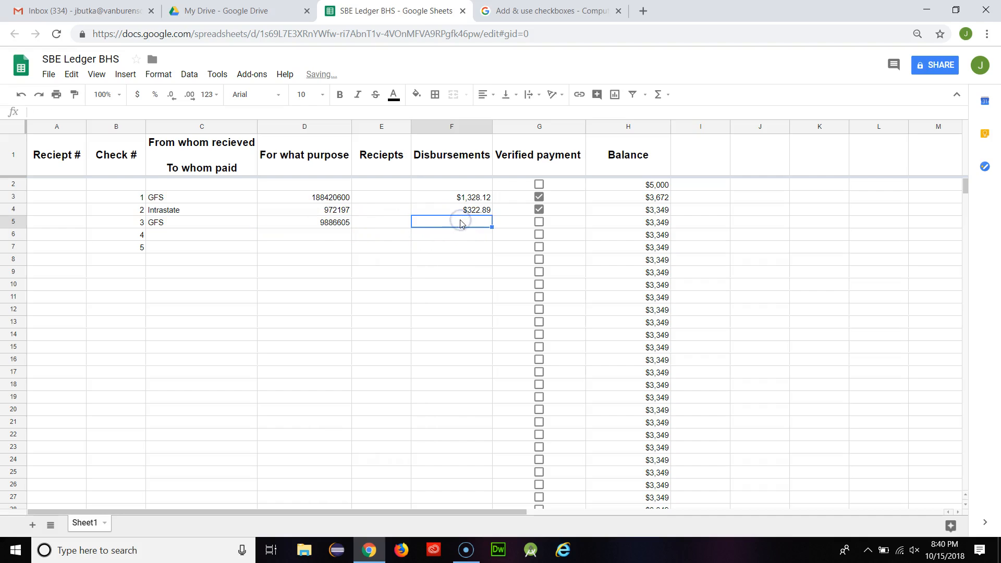
pyautogui.write('221')
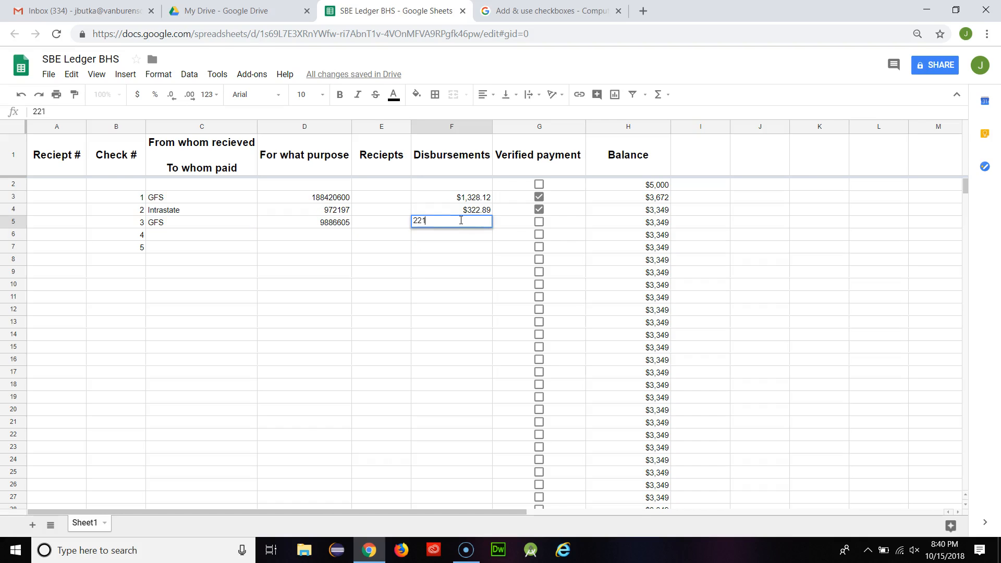
pyautogui.write('.72')
pyautogui.press('Return')
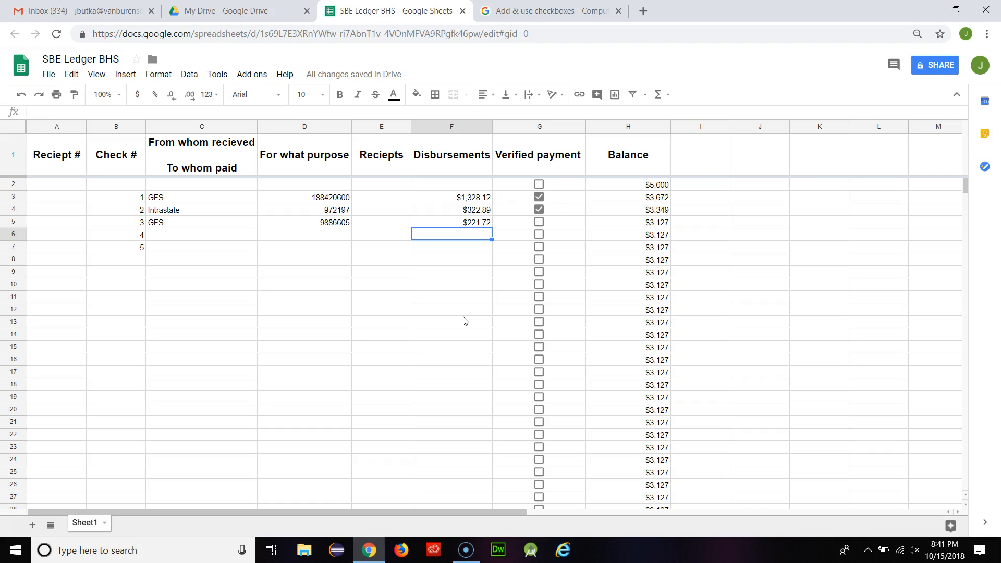
pyautogui.click(538, 222)
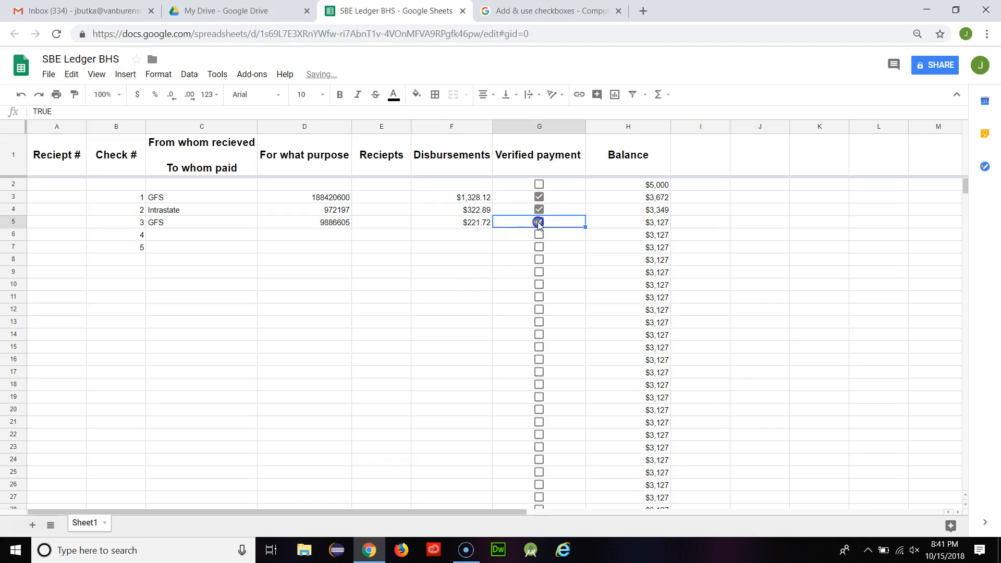
pyautogui.click(378, 271)
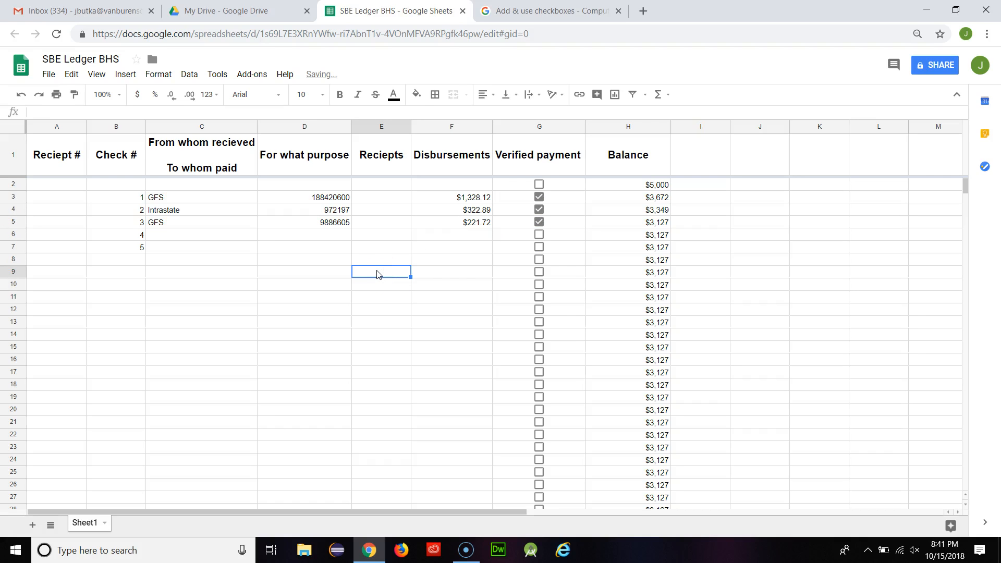